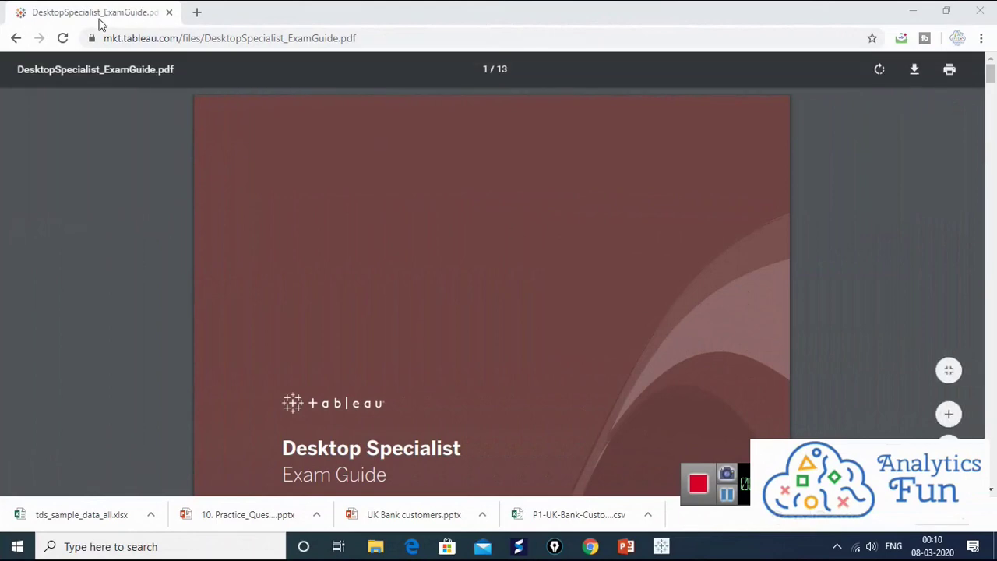
- Scroll the exam guide page down toward question 6
drag(102, 37, 372, 38)
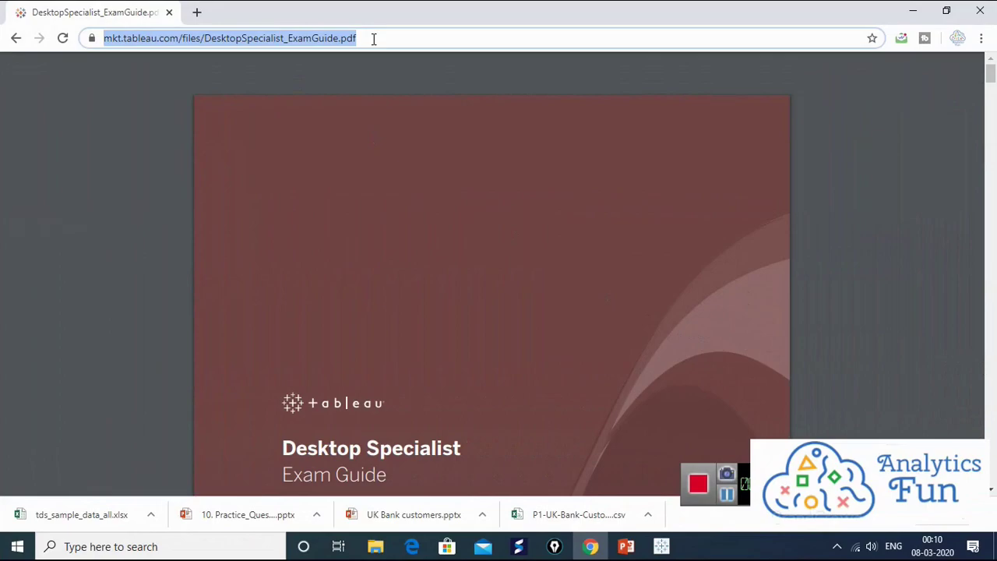
click(456, 294)
scroll(456, 294, down, 3)
scroll(456, 299, down, 20)
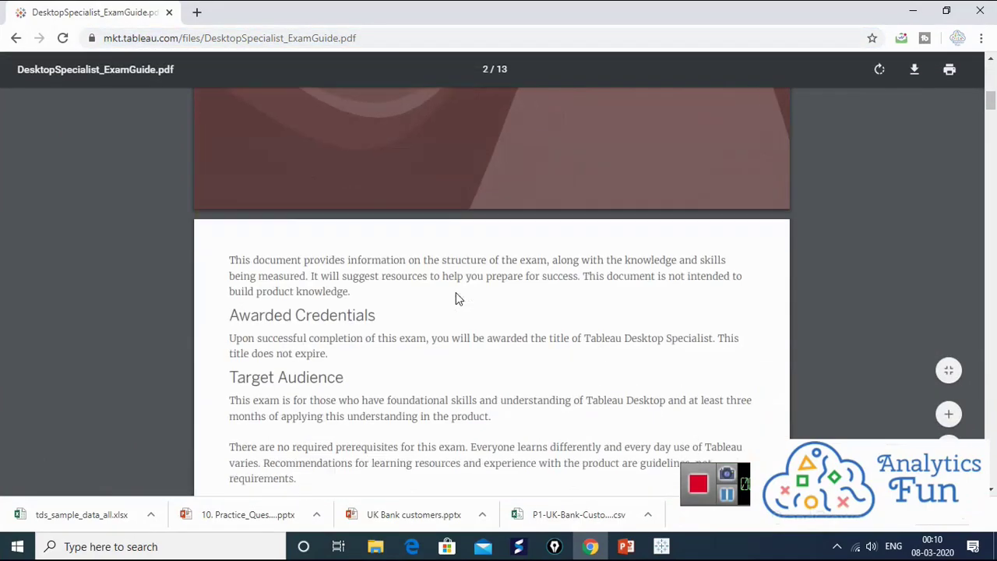
scroll(456, 295, down, 20)
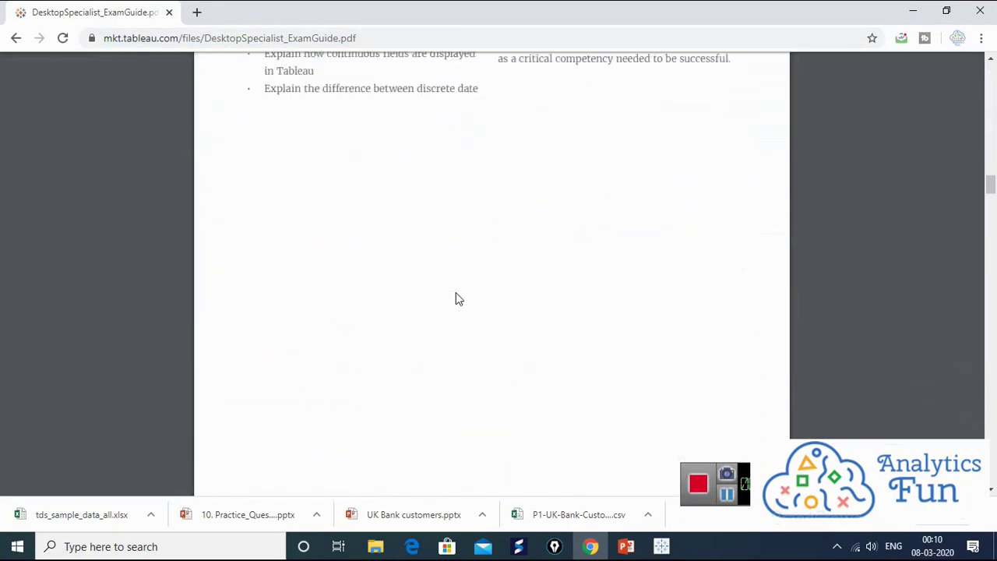
scroll(456, 296, down, 9)
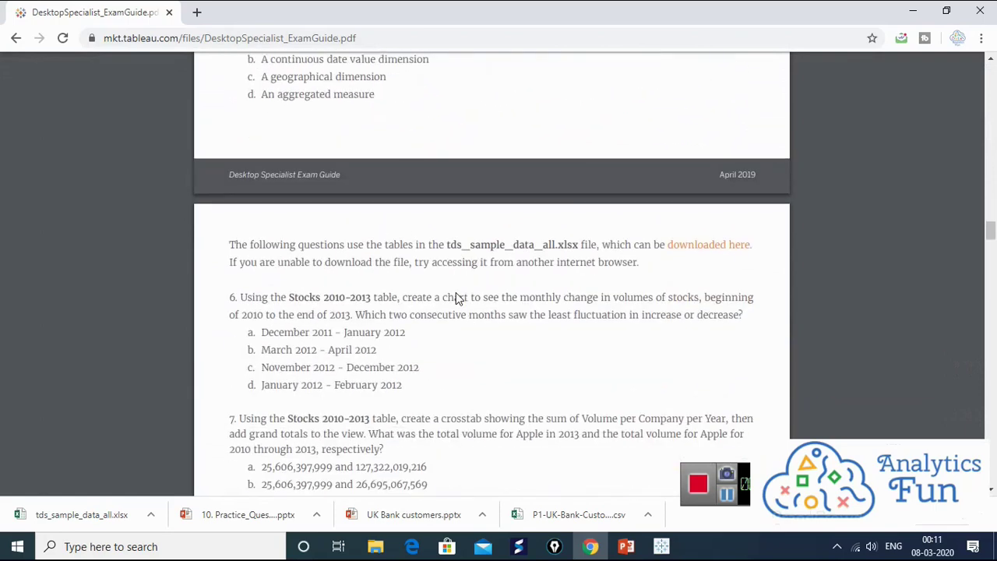
- Download tds_sample_data_all.xlsx from question 6's link and open it in Excel
drag(234, 153, 740, 171)
click(334, 153)
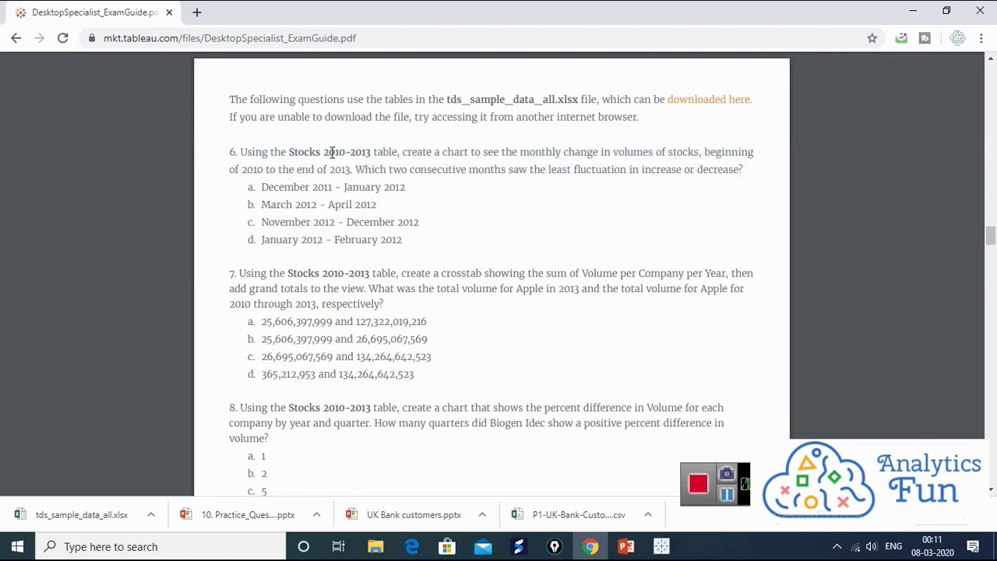
click(714, 107)
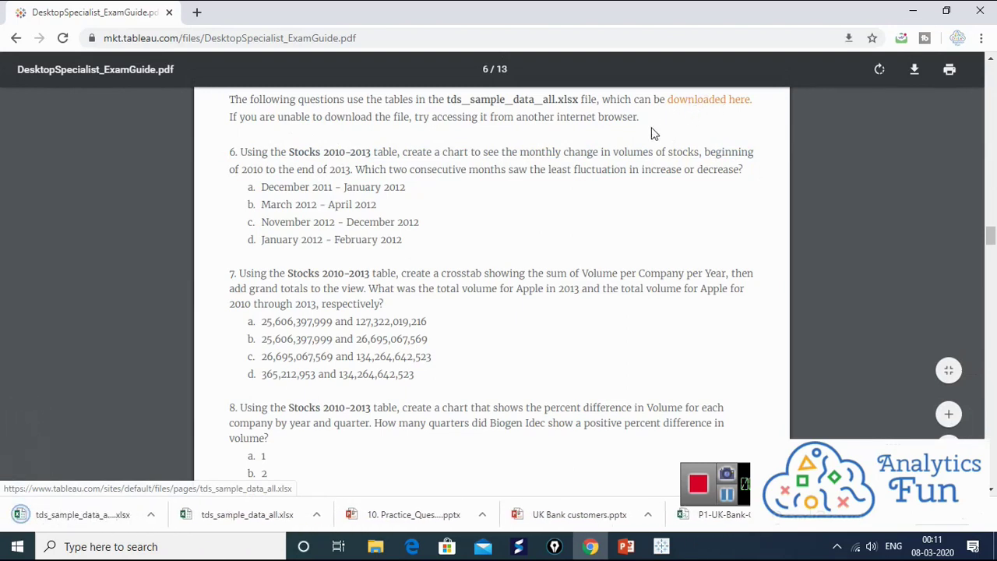
click(97, 512)
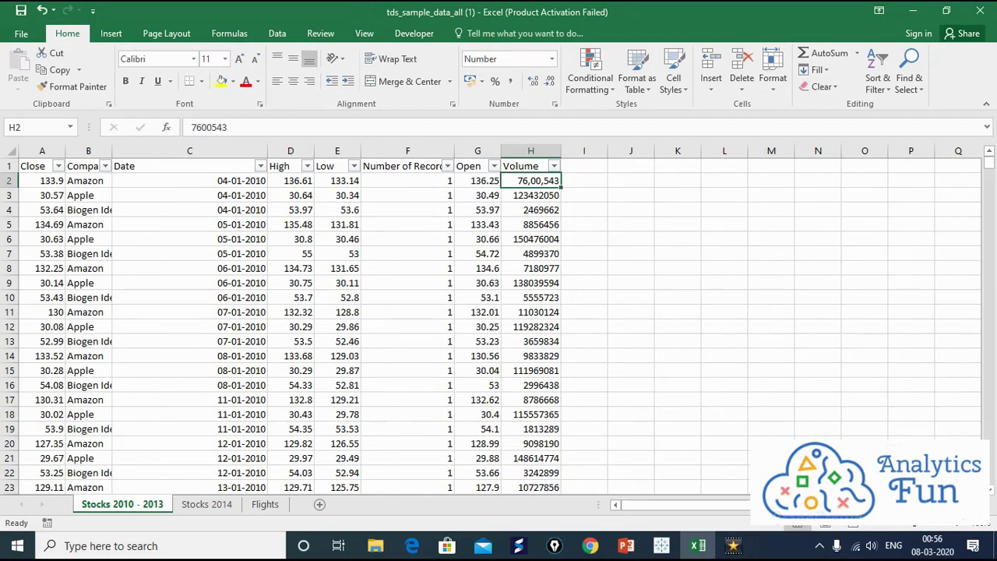
- Review the Close, Company, Date, High, Low and Number of Records headers in row 1
click(39, 166)
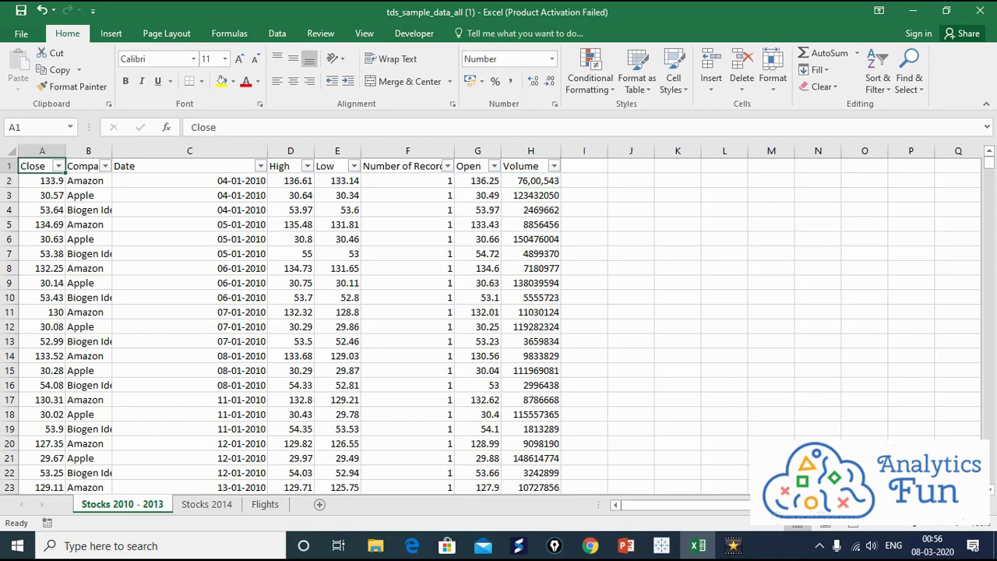
click(86, 166)
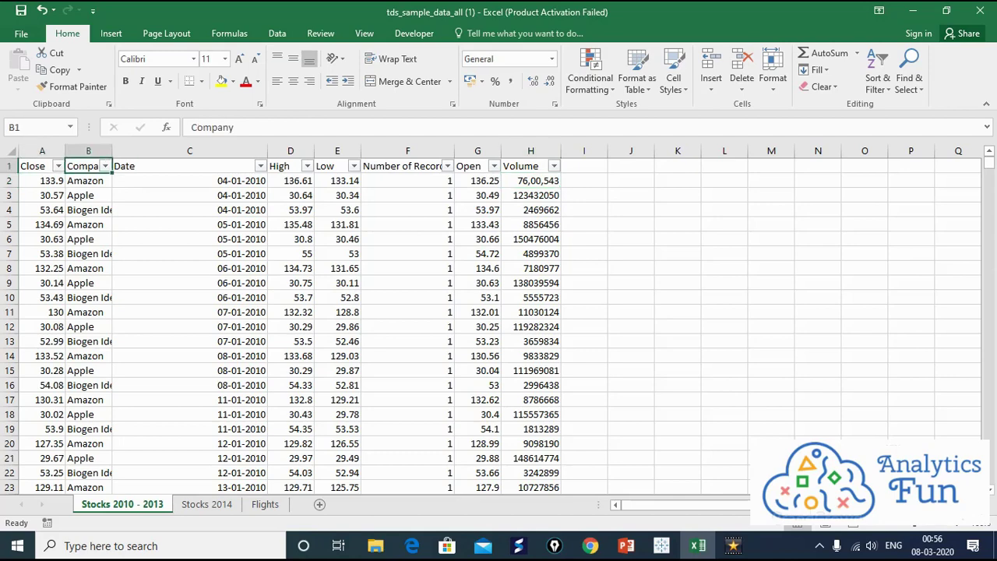
click(155, 165)
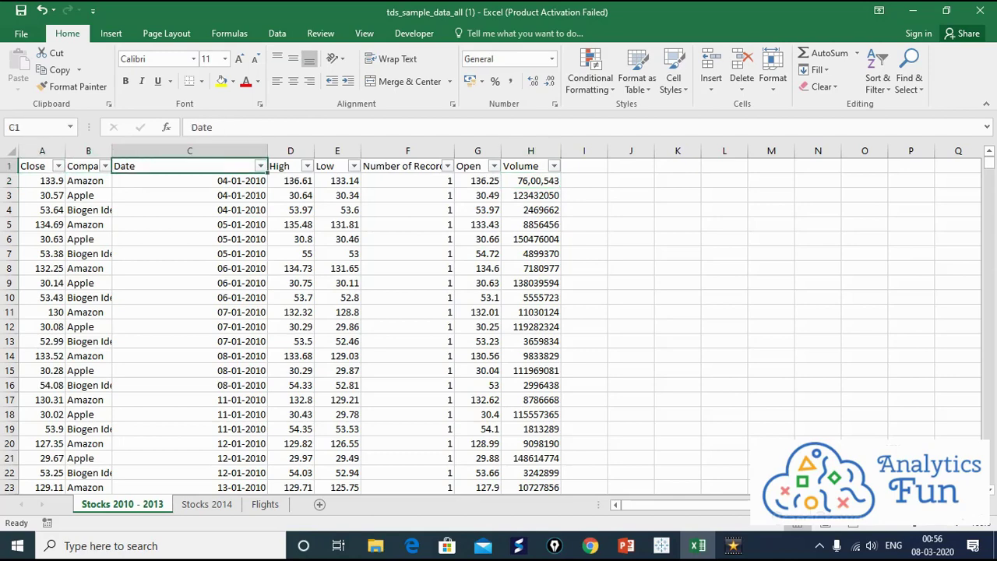
click(290, 166)
click(336, 166)
click(401, 166)
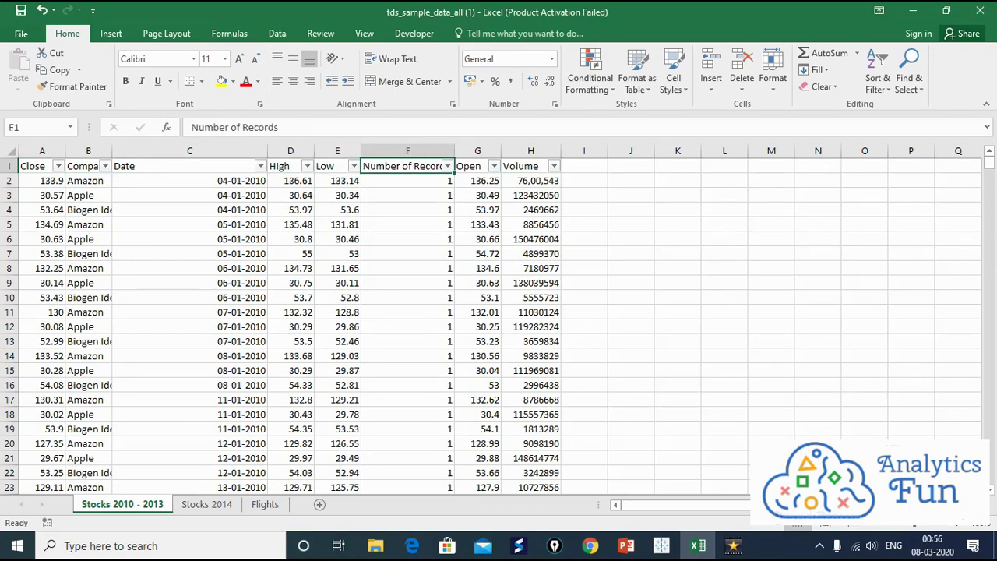
key(Right)
key(Right)
key(Left)
key(Left)
key(Left)
key(Left)
key(Left)
key(Left)
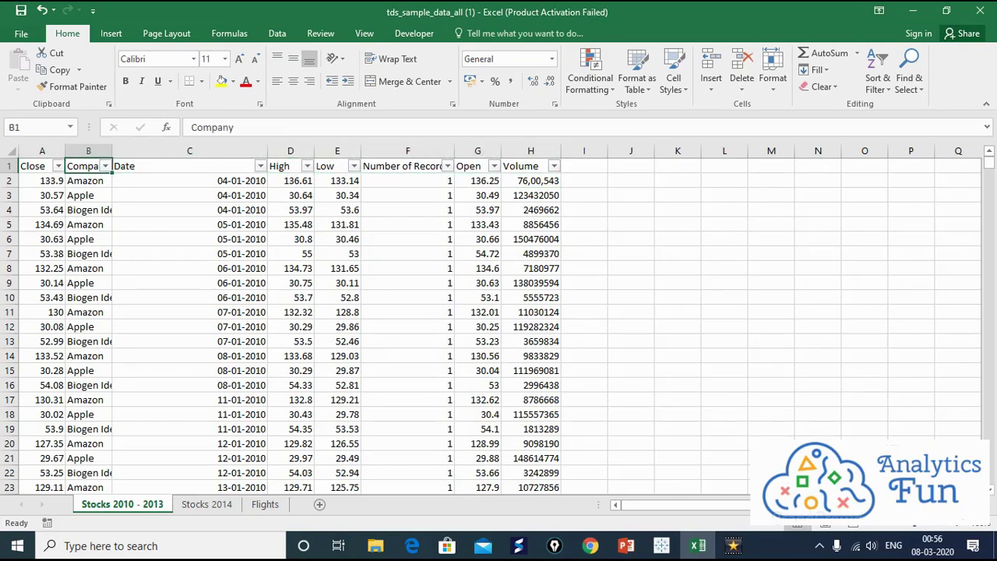
key(Right)
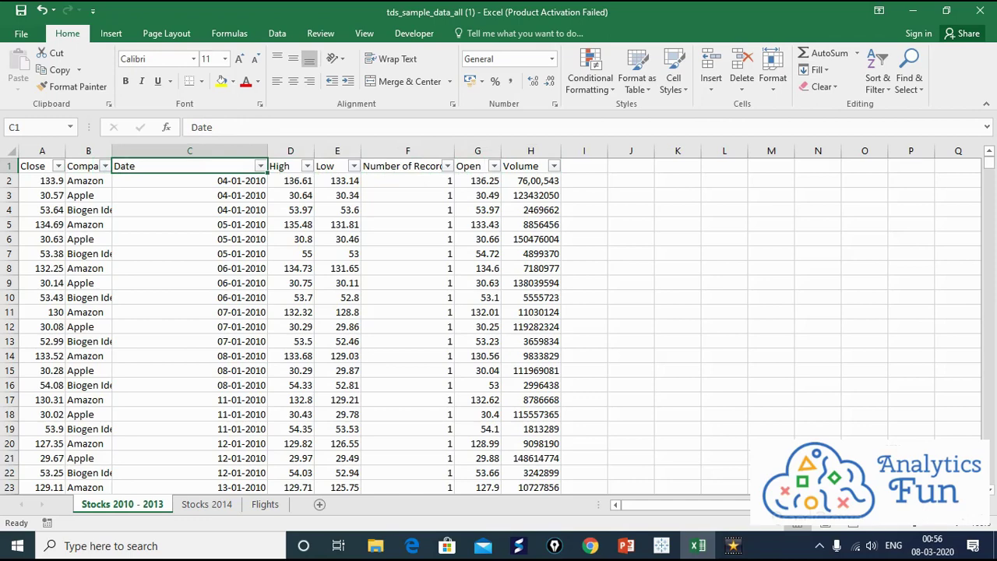
key(Left)
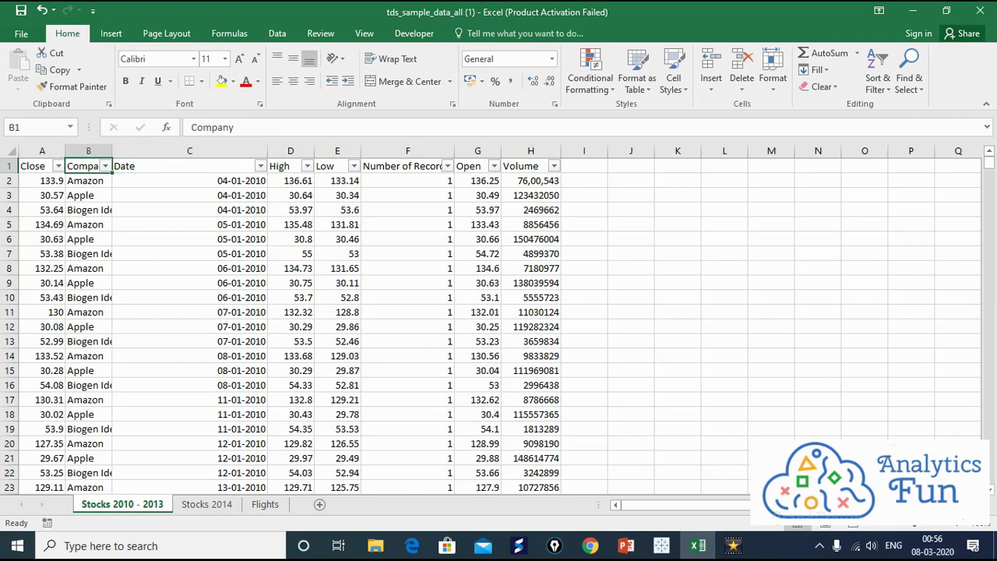
key(alt+Down)
key(Tab)
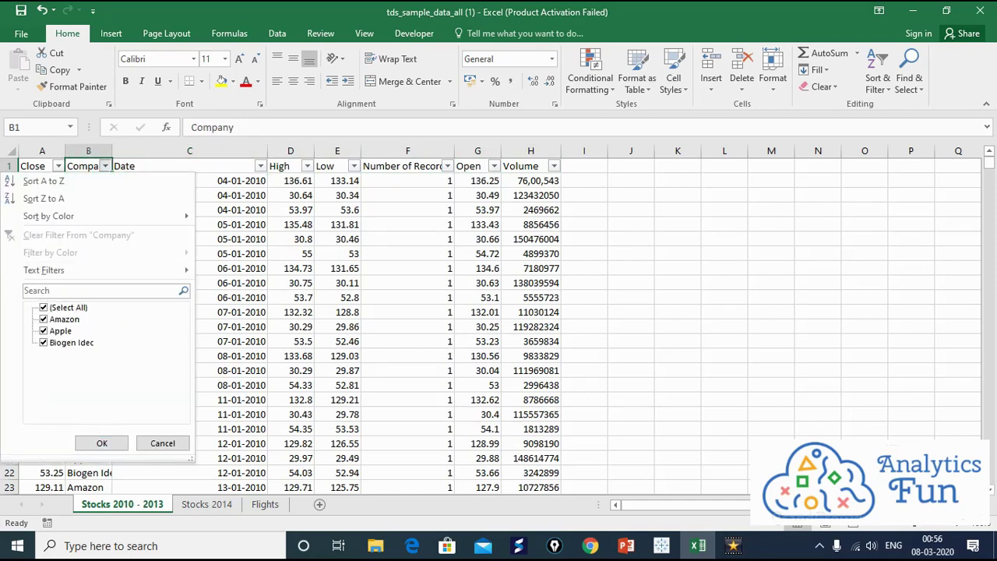
key(Tab)
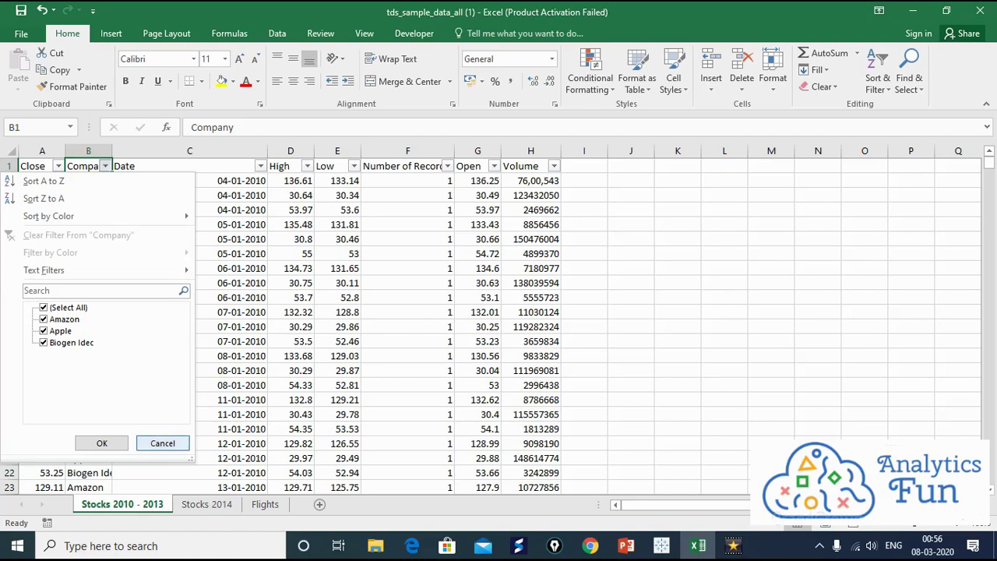
key(Return)
key(Right)
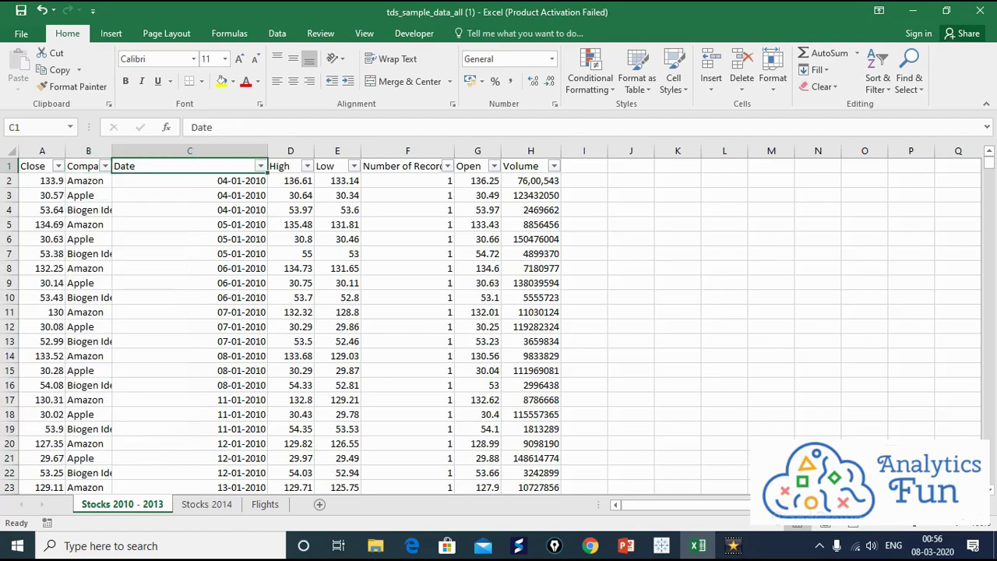
key(Down)
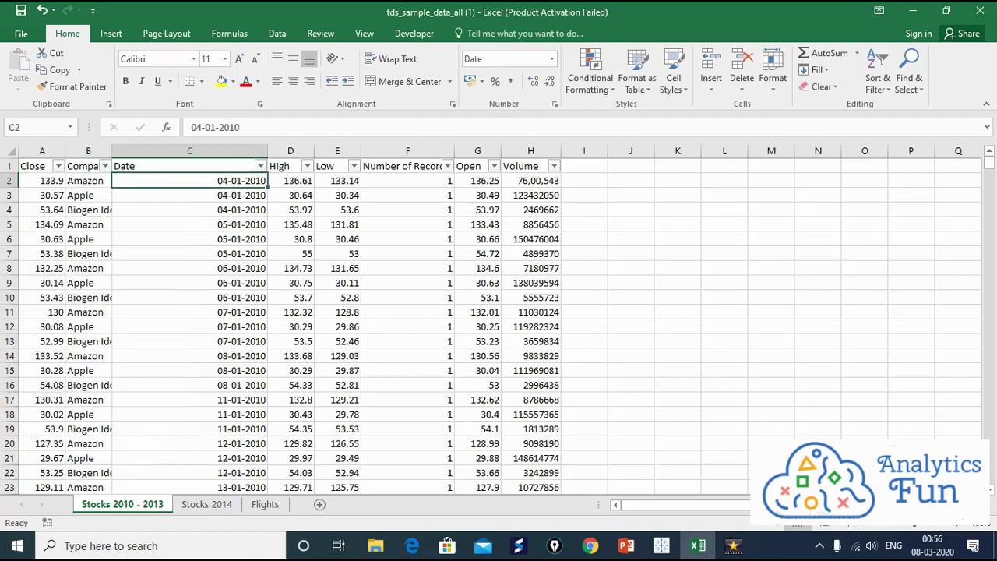
key(ctrl+Down)
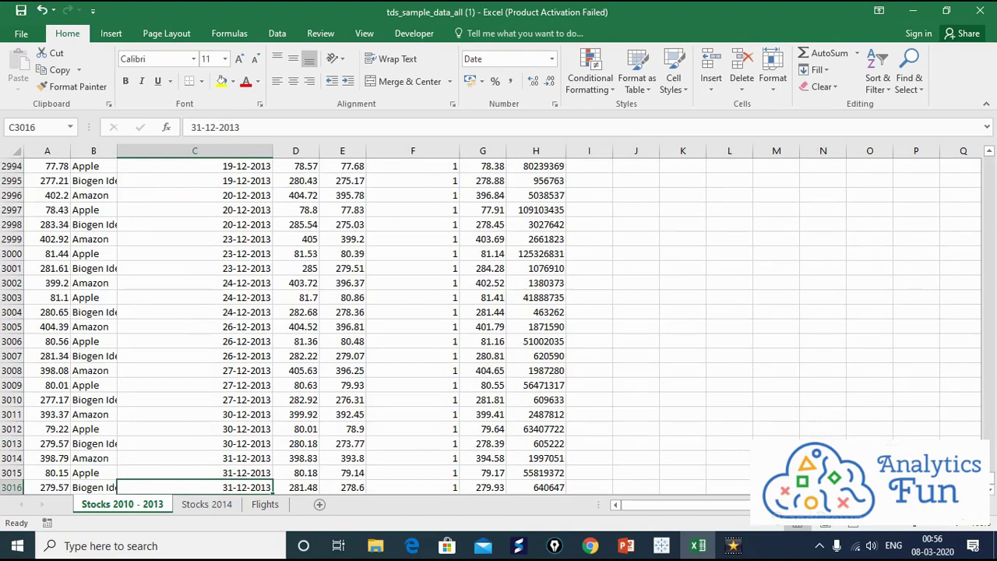
key(ctrl+Up)
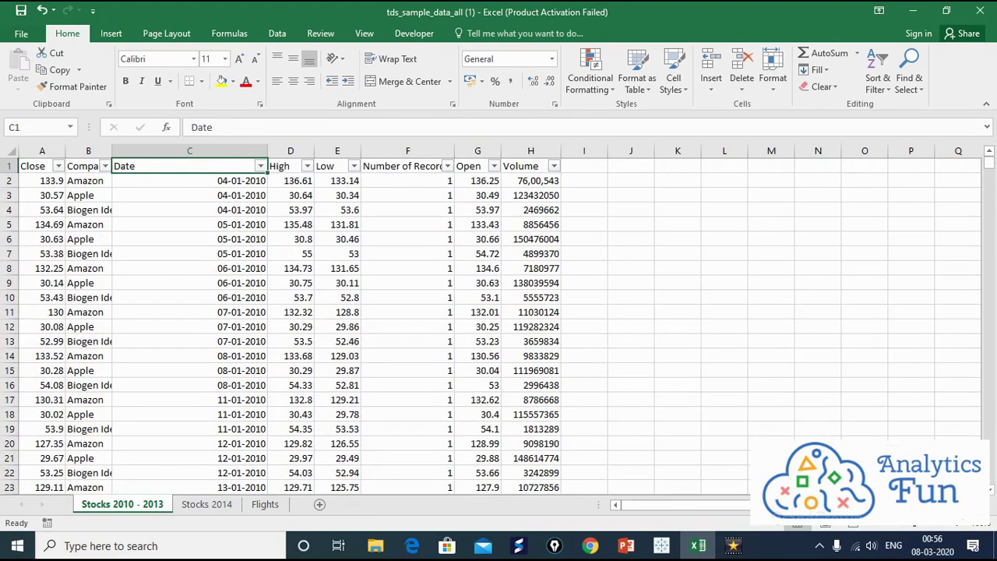
key(alt+Down)
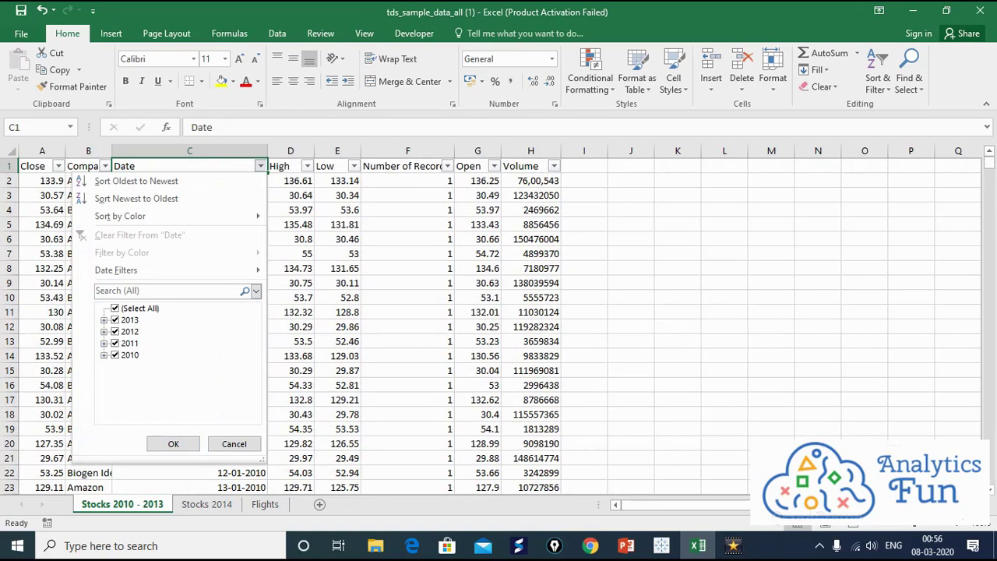
key(Return)
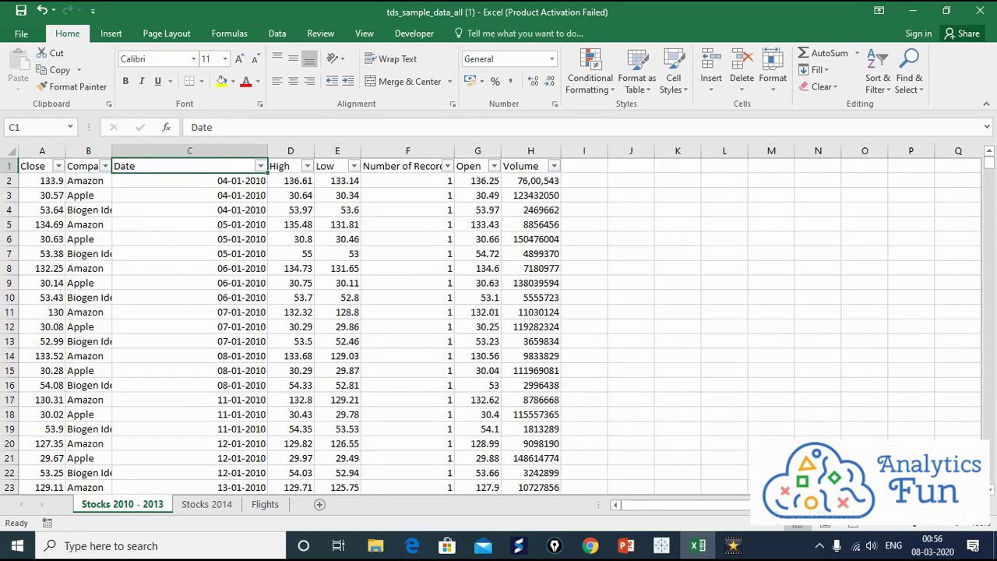
- Inspect the first Amazon entry and the Close through Volume column headers
click(88, 179)
click(190, 179)
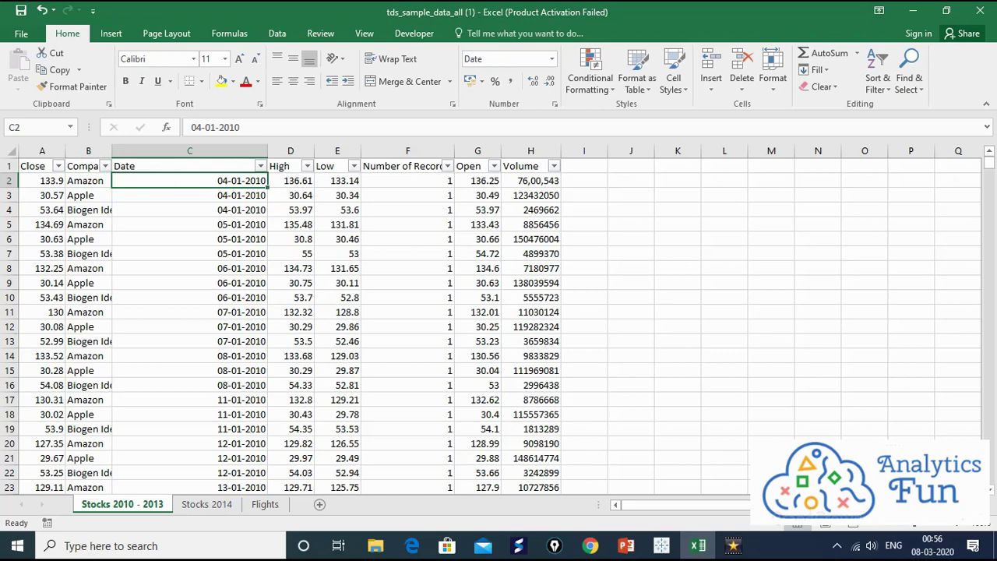
click(42, 166)
click(85, 166)
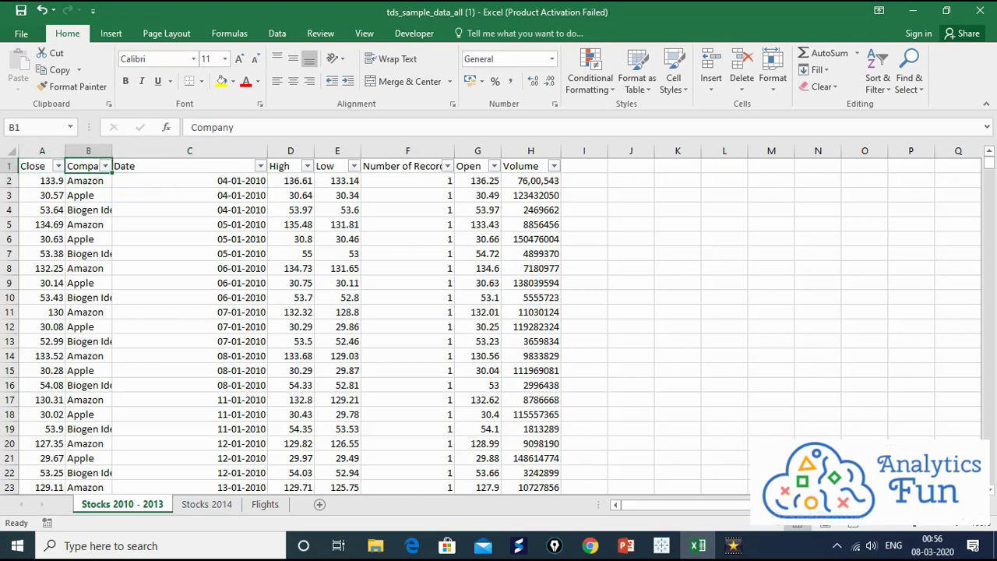
click(285, 166)
click(331, 166)
click(397, 166)
click(471, 166)
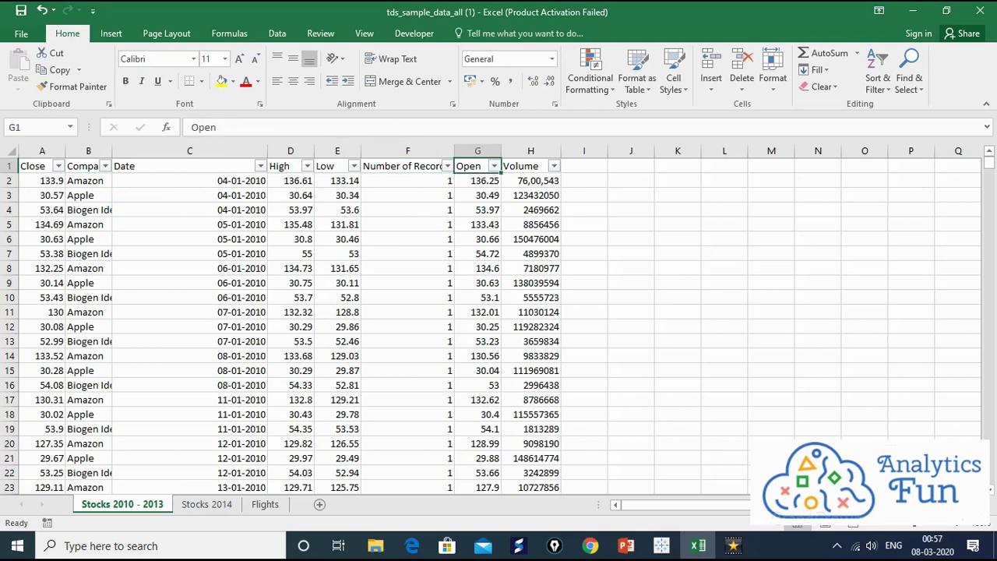
click(522, 165)
click(472, 166)
click(42, 165)
click(85, 166)
click(331, 166)
click(401, 166)
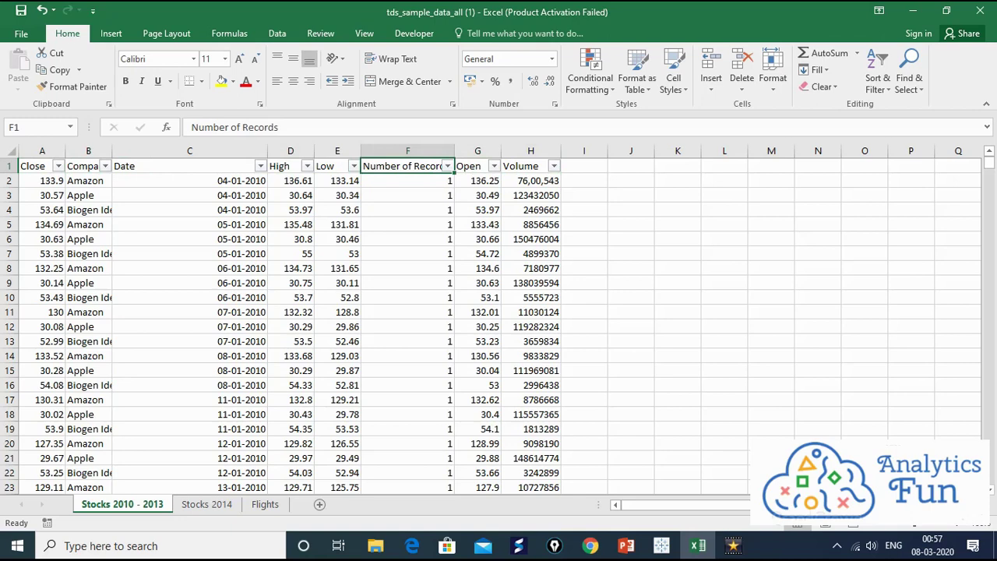
click(471, 166)
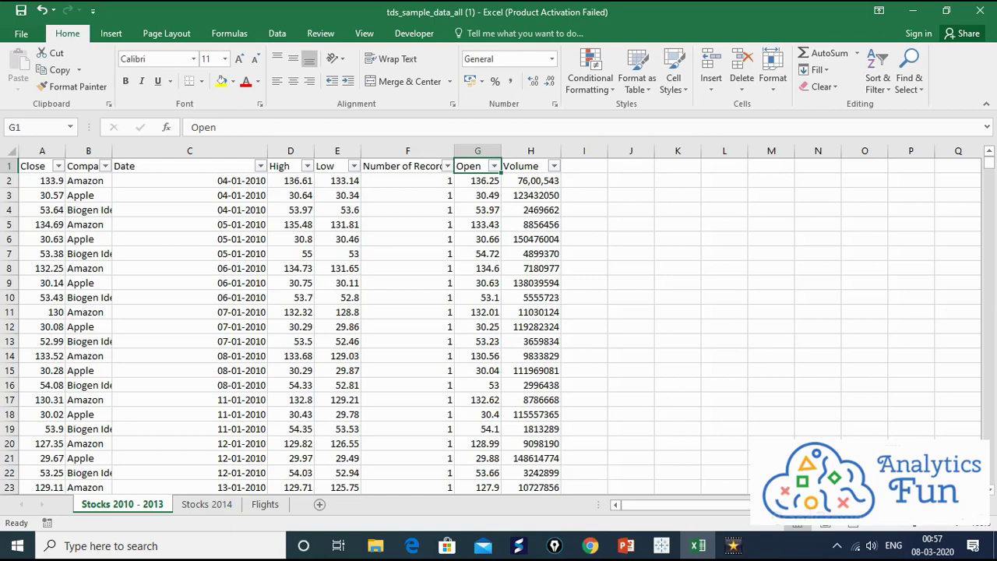
- Select the full Open and Close columns to read their status-bar statistics
click(478, 180)
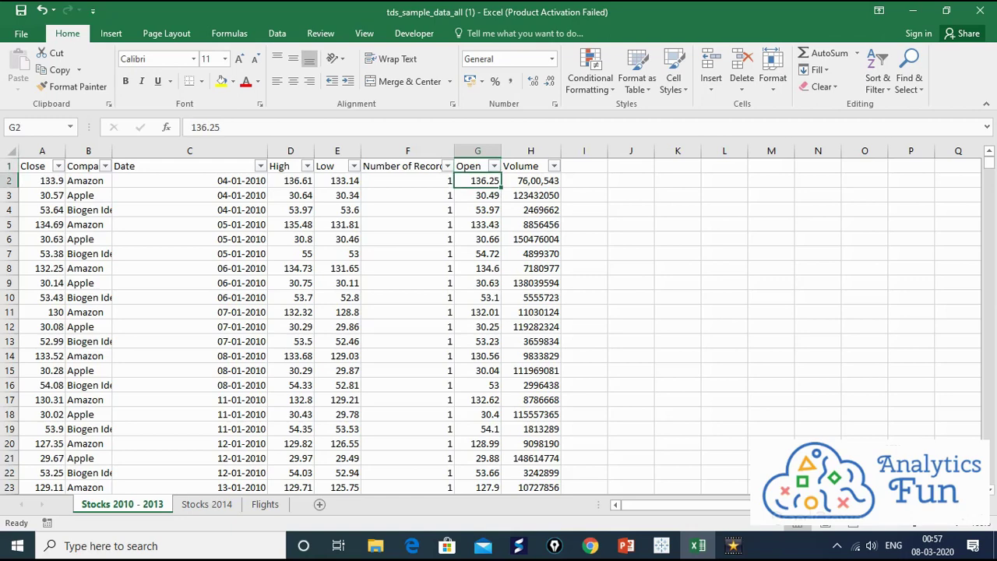
key(ctrl+shift+Down)
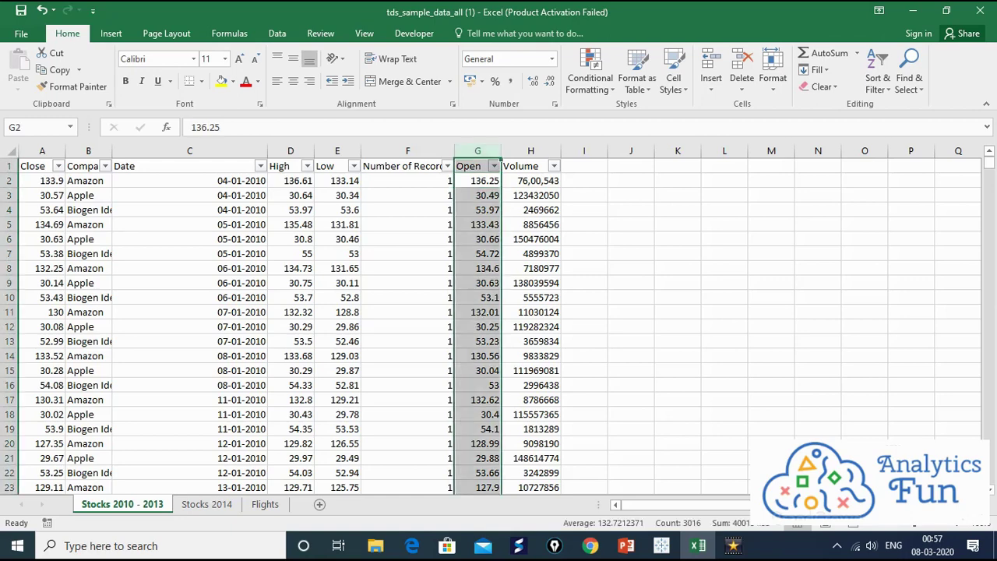
key(Up)
key(Down)
key(Left)
key(Left)
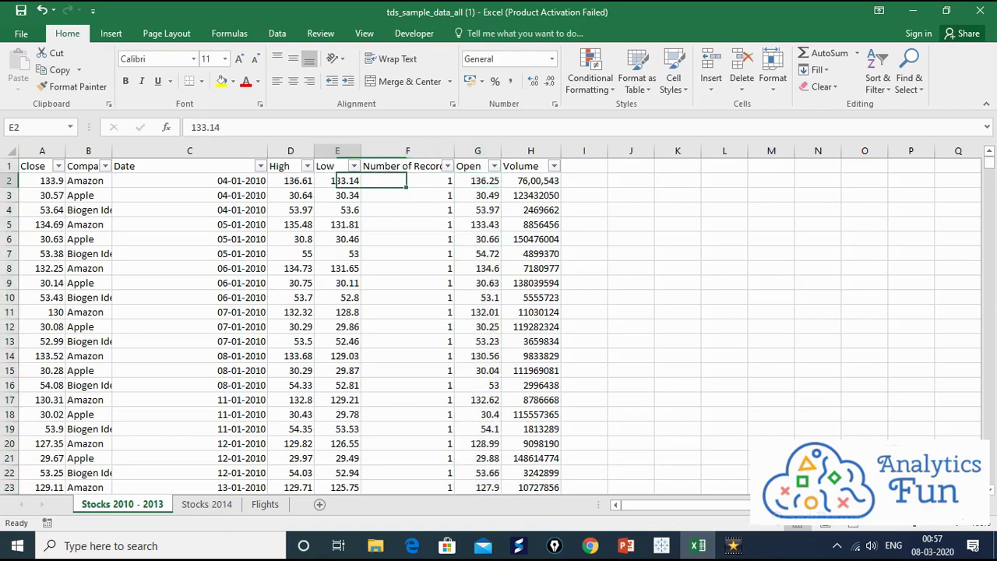
key(ctrl+Left)
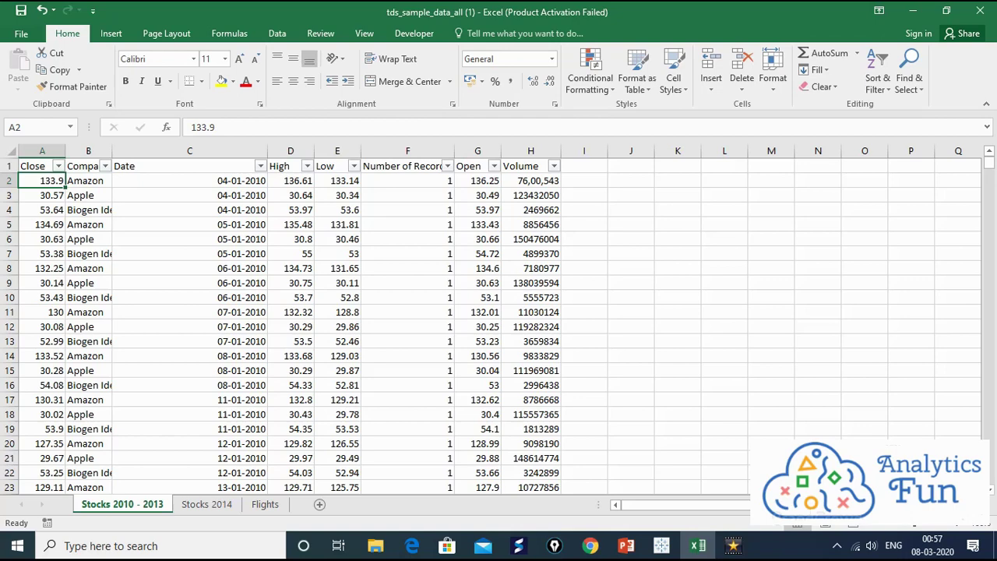
key(ctrl+shift+Down)
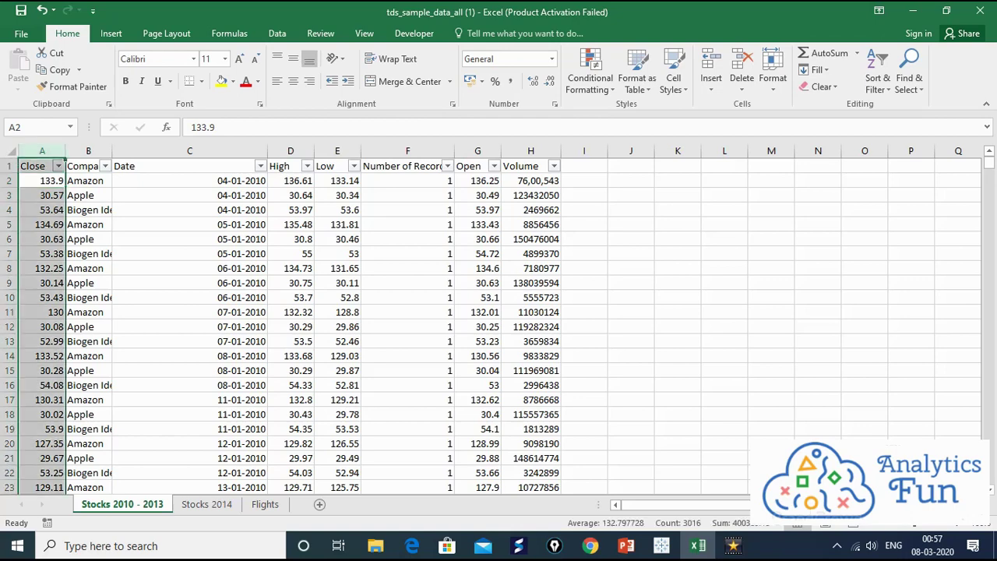
- Check the High and Low column averages, then the first Volume value in H2
key(Right)
key(Right)
key(Right)
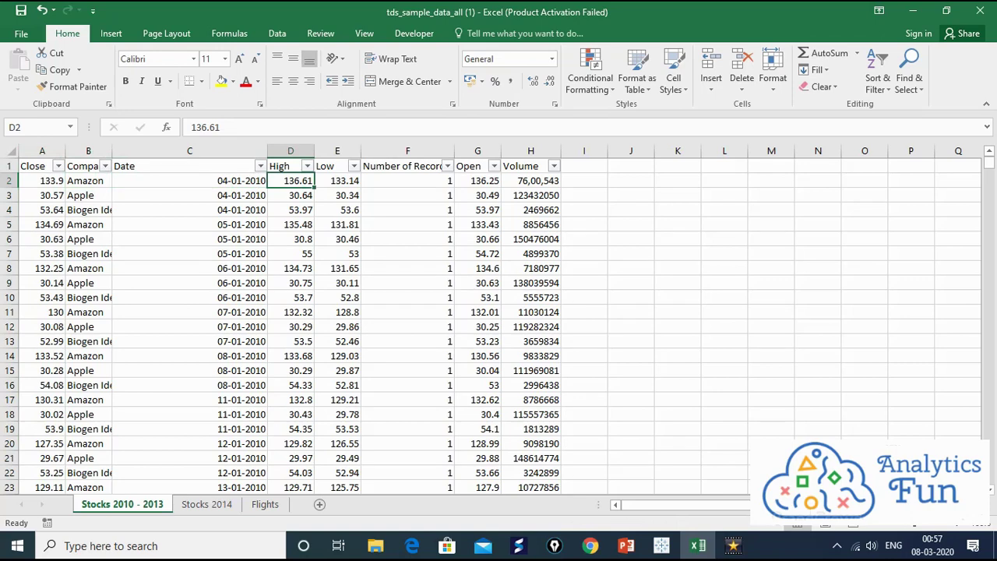
key(ctrl+shift+Down)
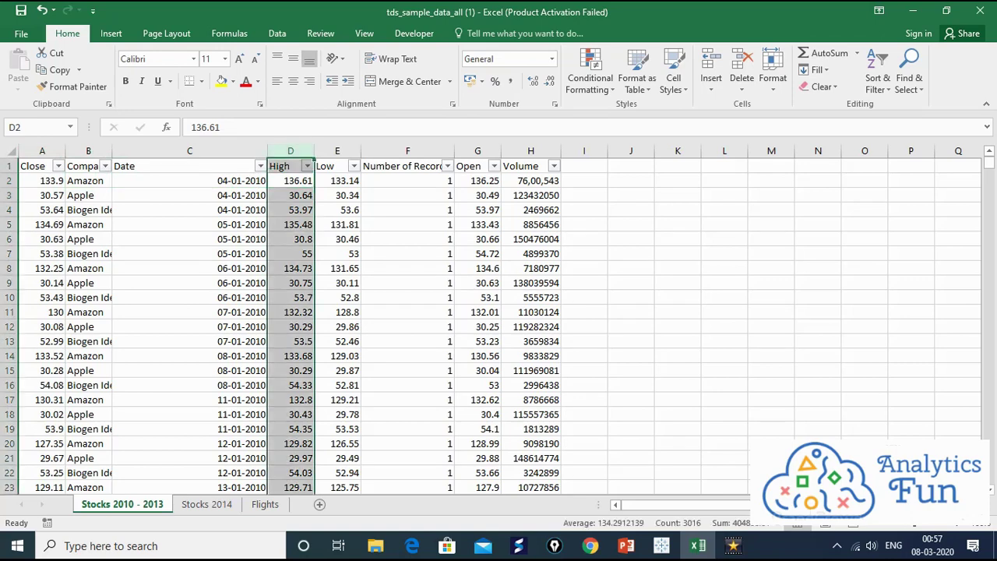
key(Right)
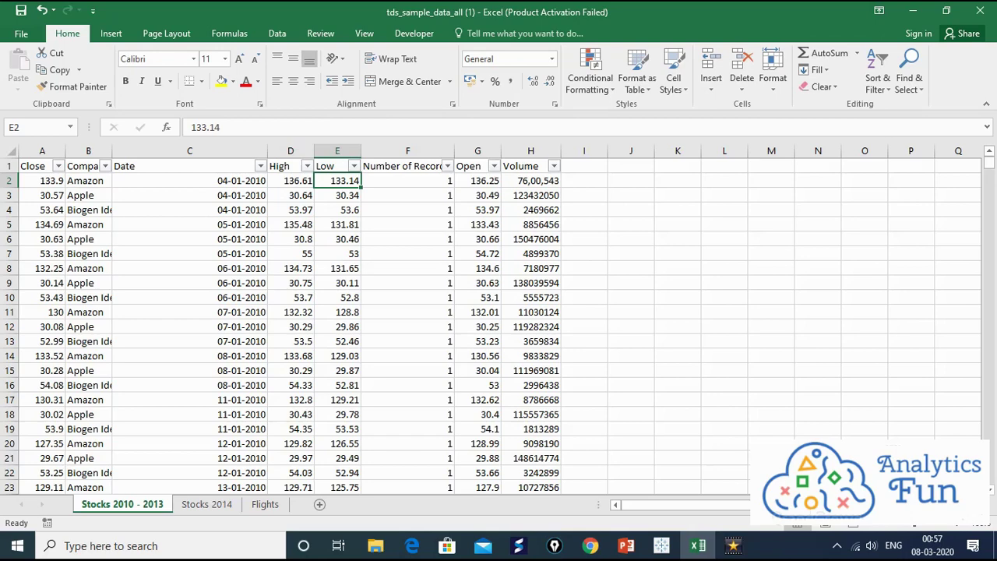
key(ctrl+space)
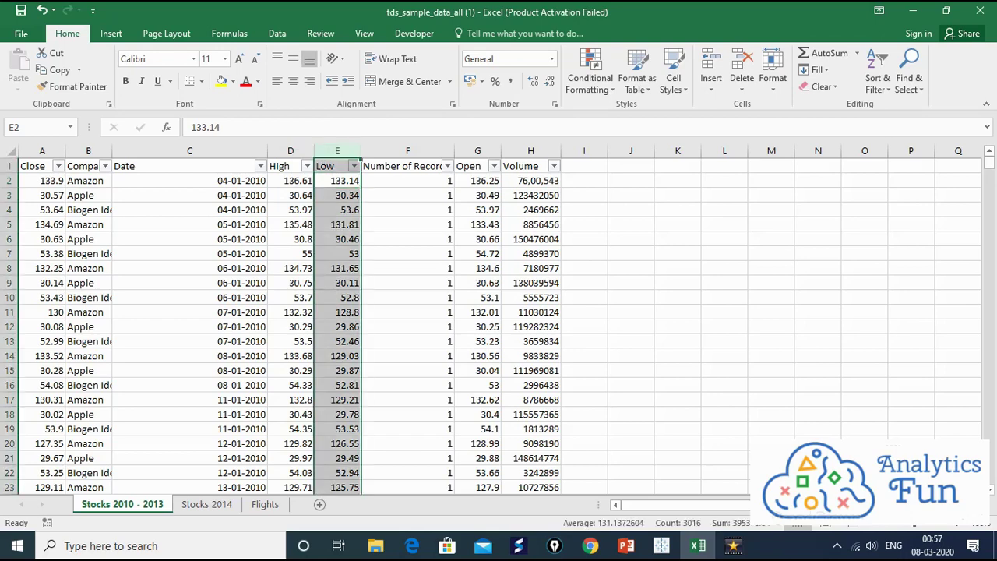
click(530, 180)
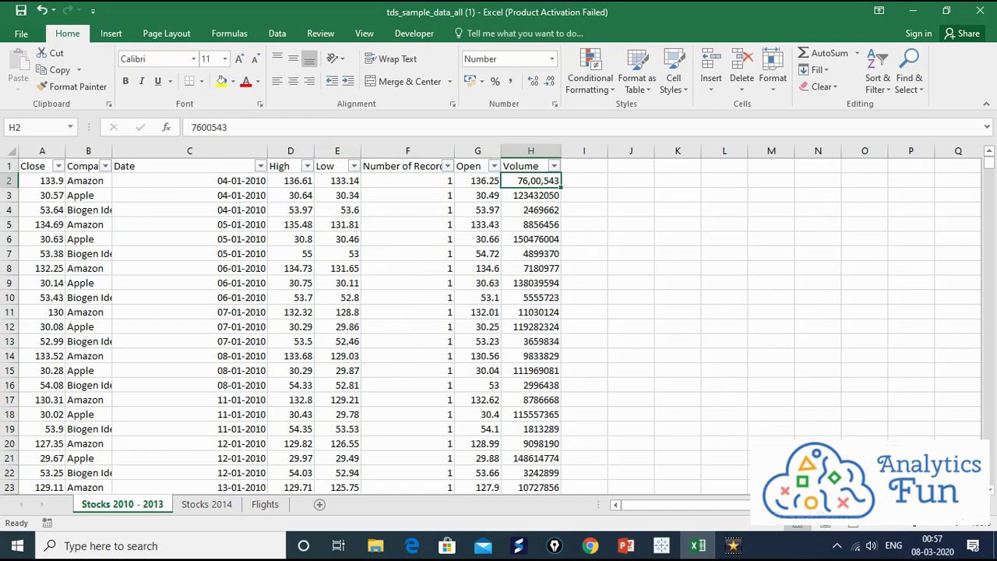
key(Left)
key(Left)
key(Left)
key(Left)
key(Right)
key(Right)
key(Right)
key(Right)
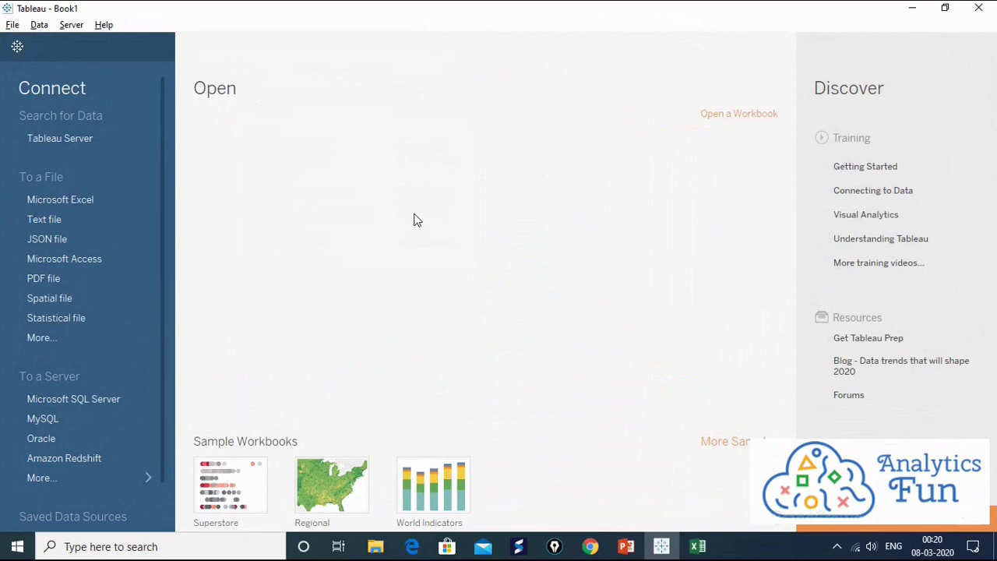
- Open tds_sample_data_all (1) from Downloads as a Microsoft Excel connection
click(92, 199)
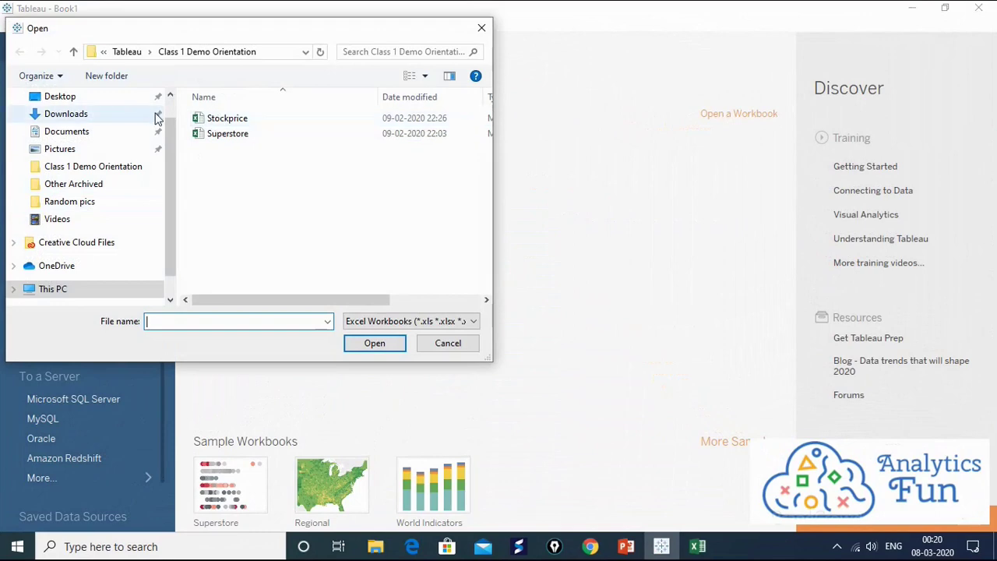
click(78, 115)
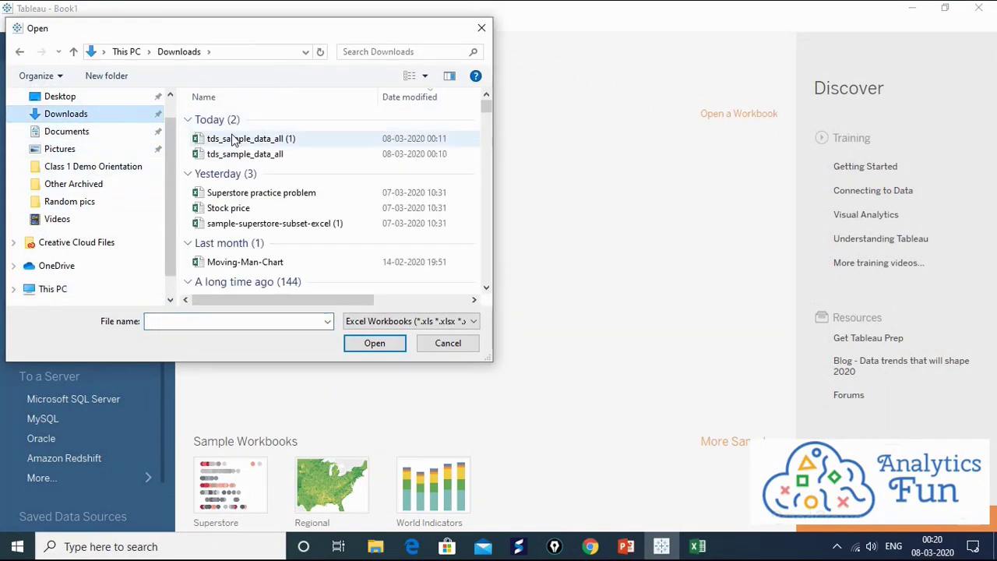
double_click(233, 139)
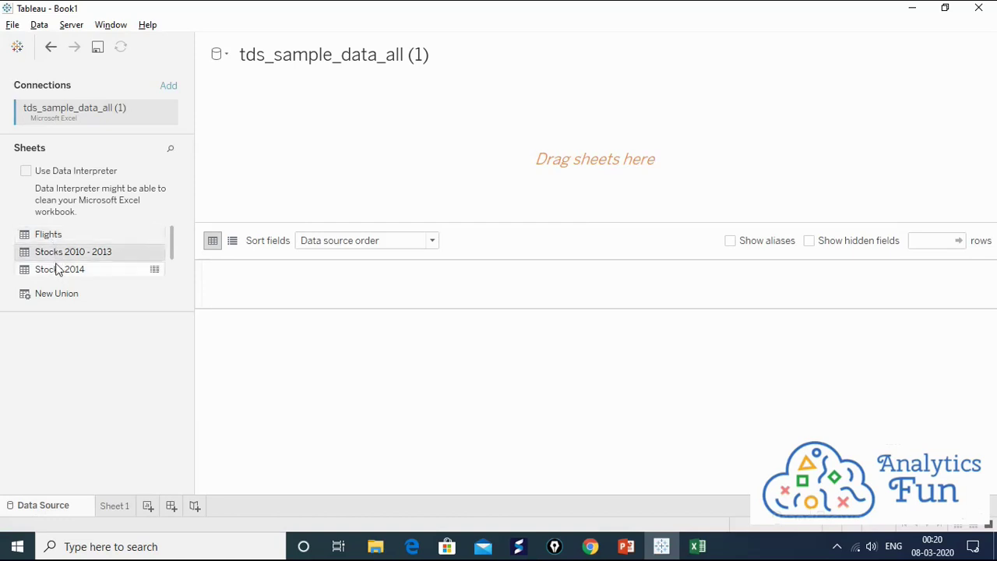
- Drag the Stocks 2010 - 2013 sheet onto the canvas and switch to Sheet 1
click(56, 269)
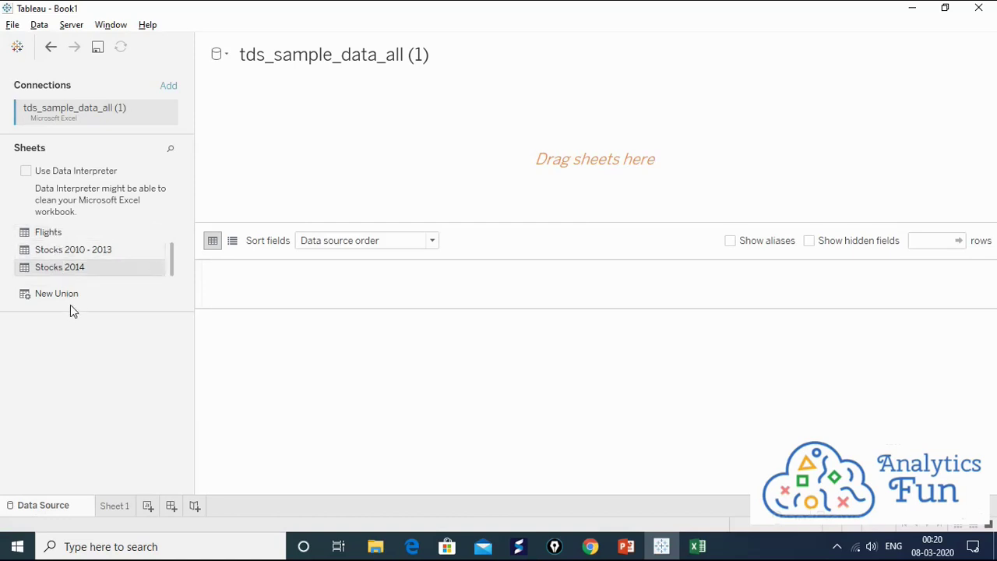
click(77, 254)
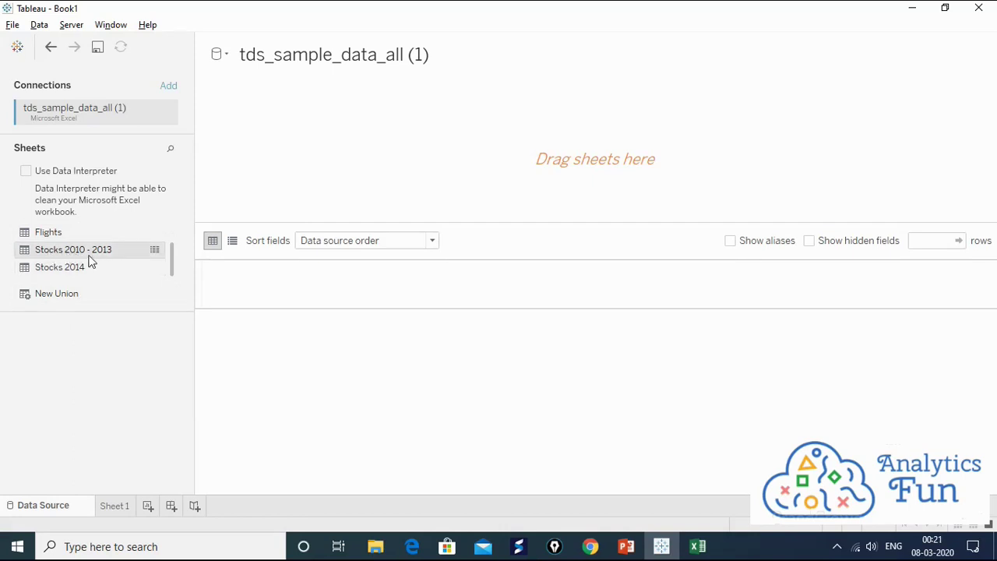
drag(76, 259, 287, 182)
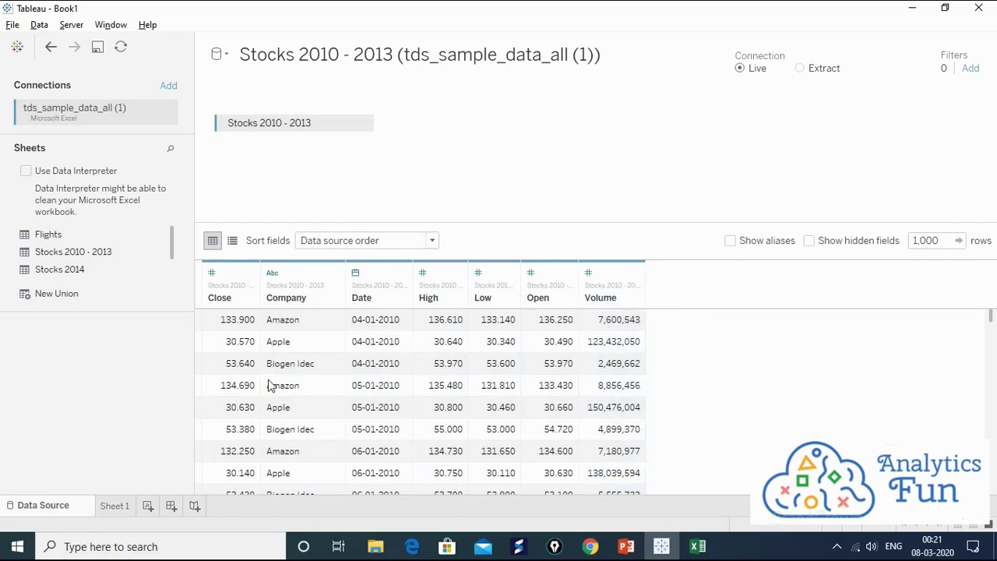
click(112, 506)
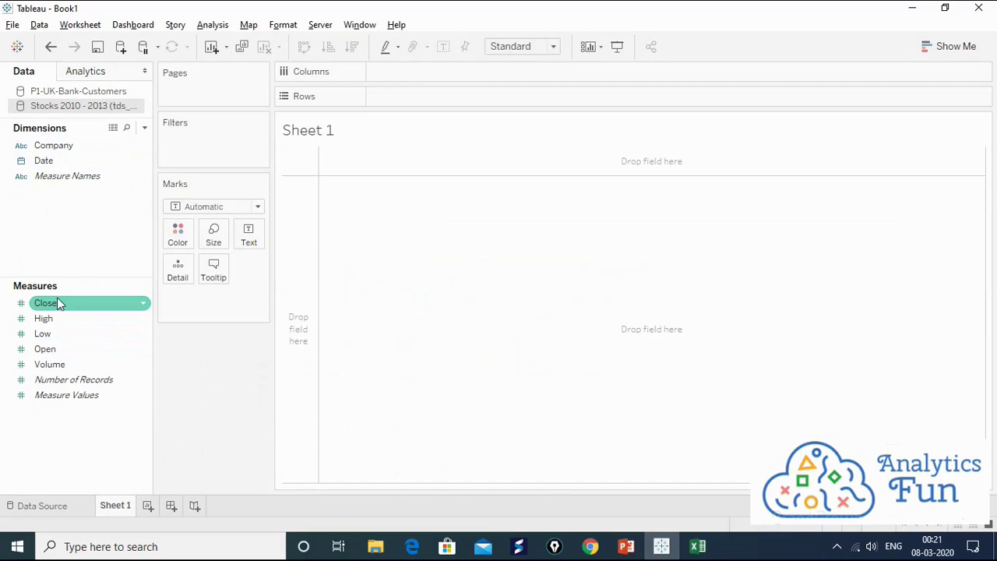
click(45, 148)
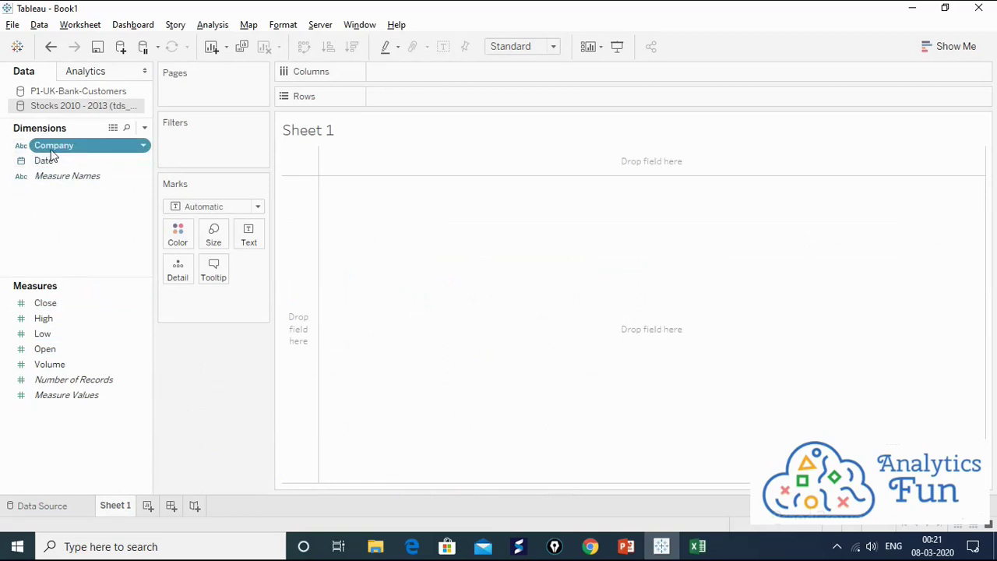
click(40, 164)
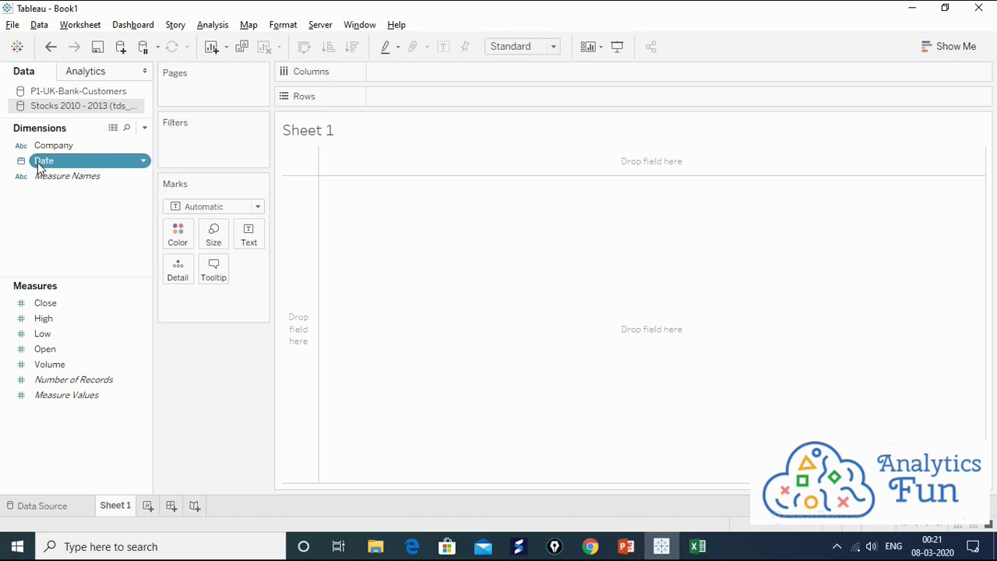
click(57, 302)
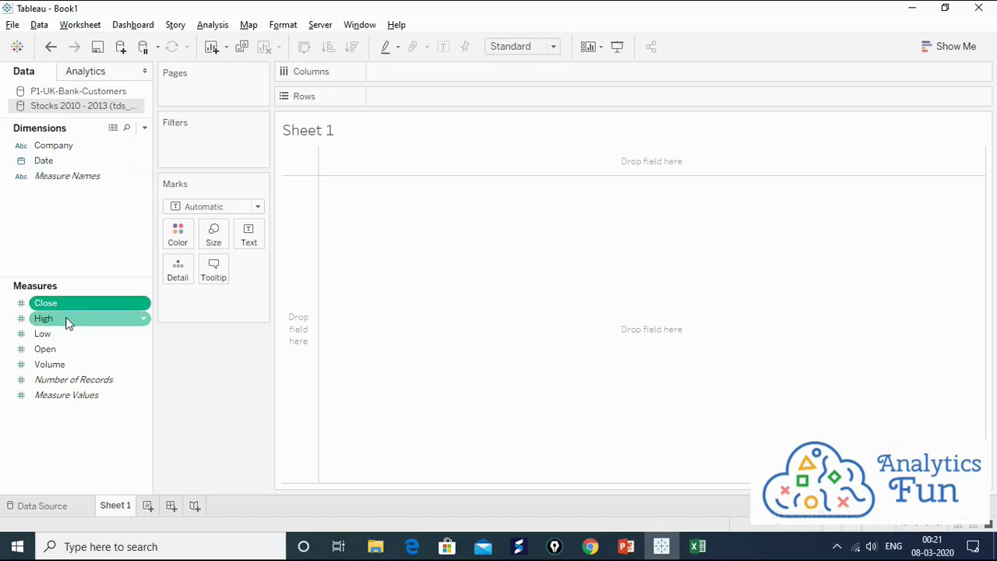
ctrl+click(66, 321)
ctrl+click(67, 334)
ctrl+click(67, 349)
ctrl+click(68, 363)
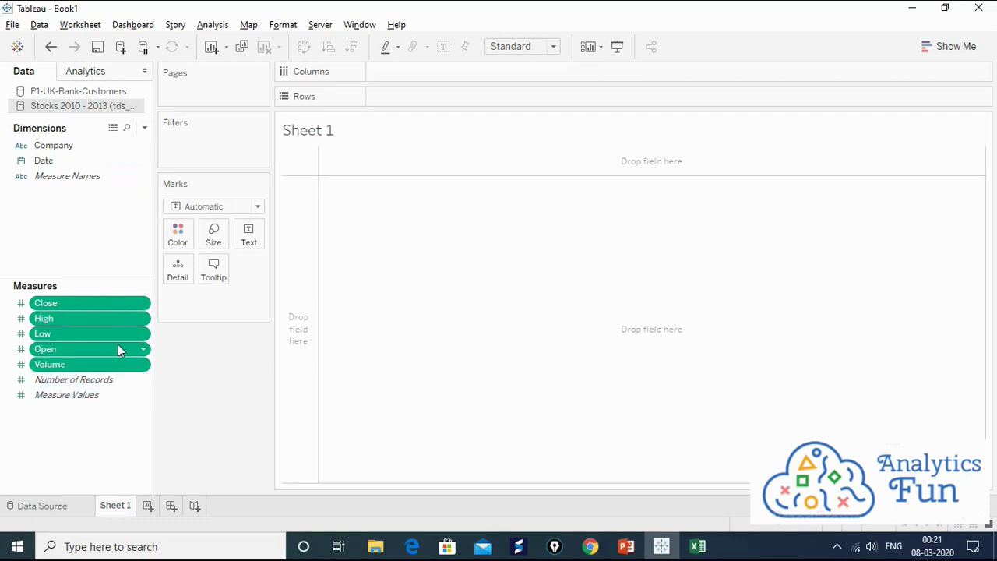
click(75, 382)
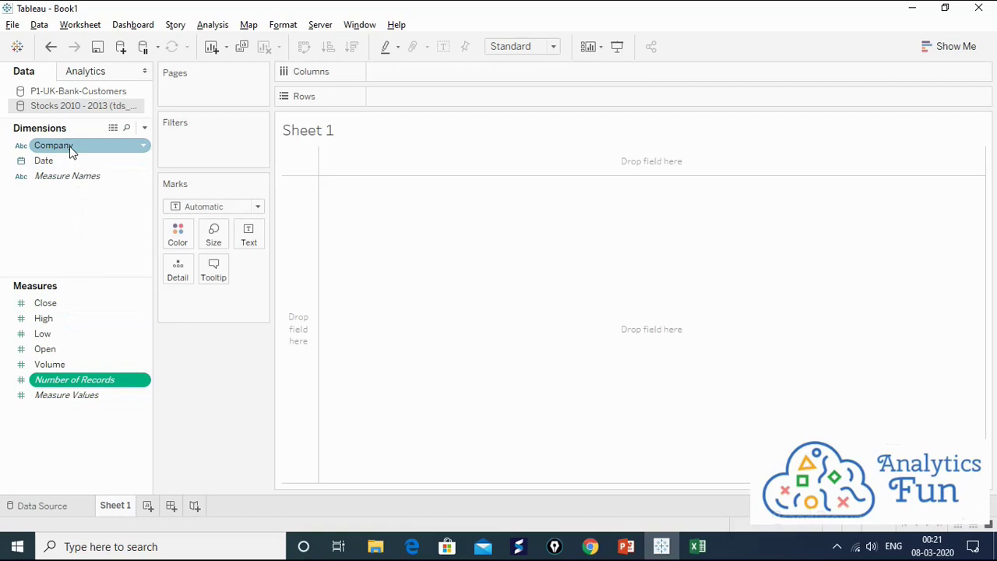
click(74, 301)
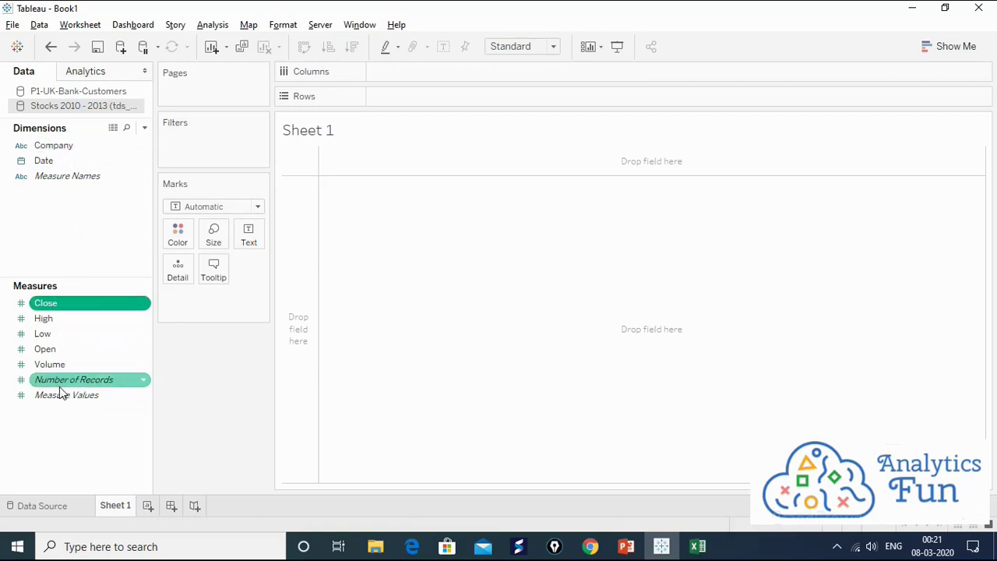
click(47, 149)
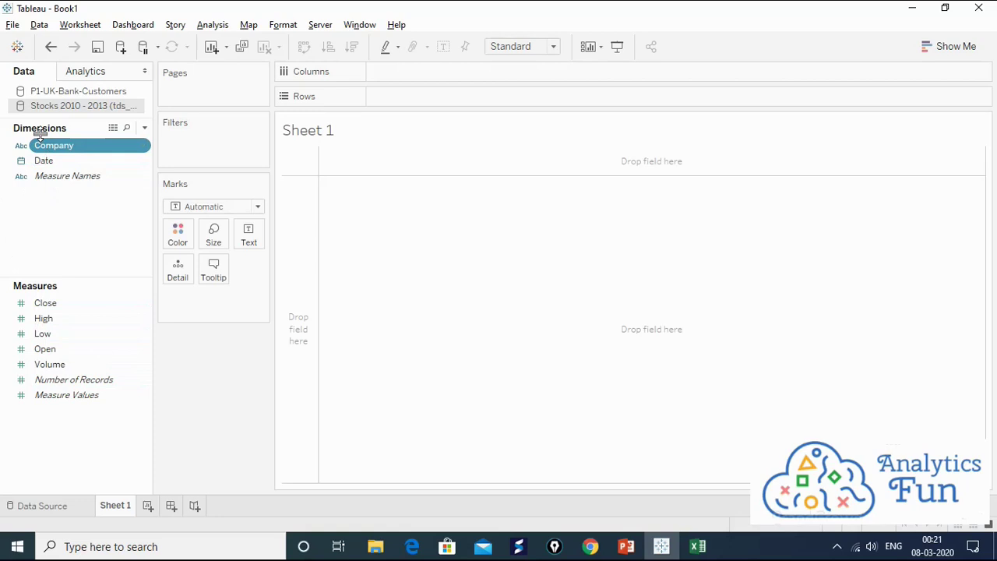
click(68, 304)
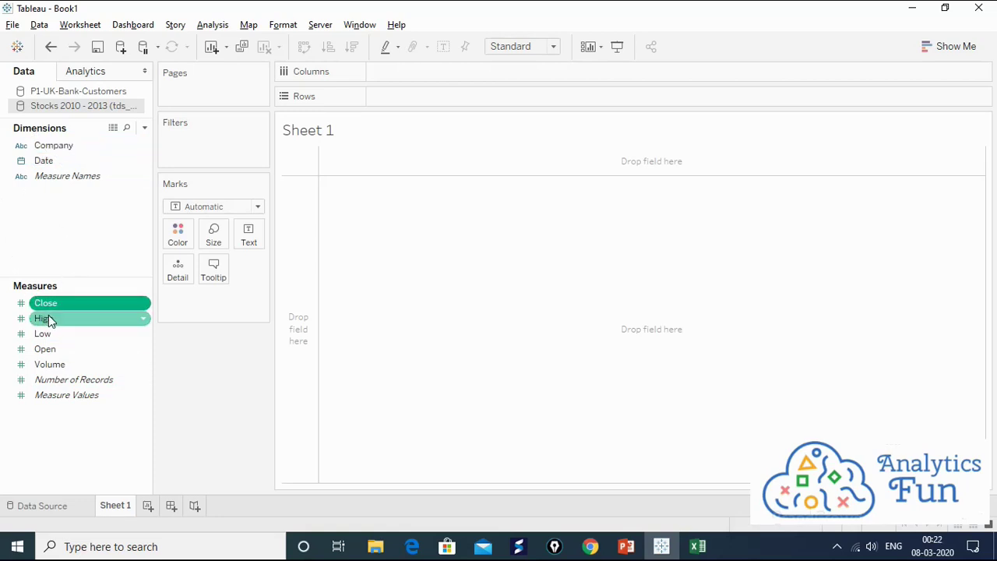
click(56, 333)
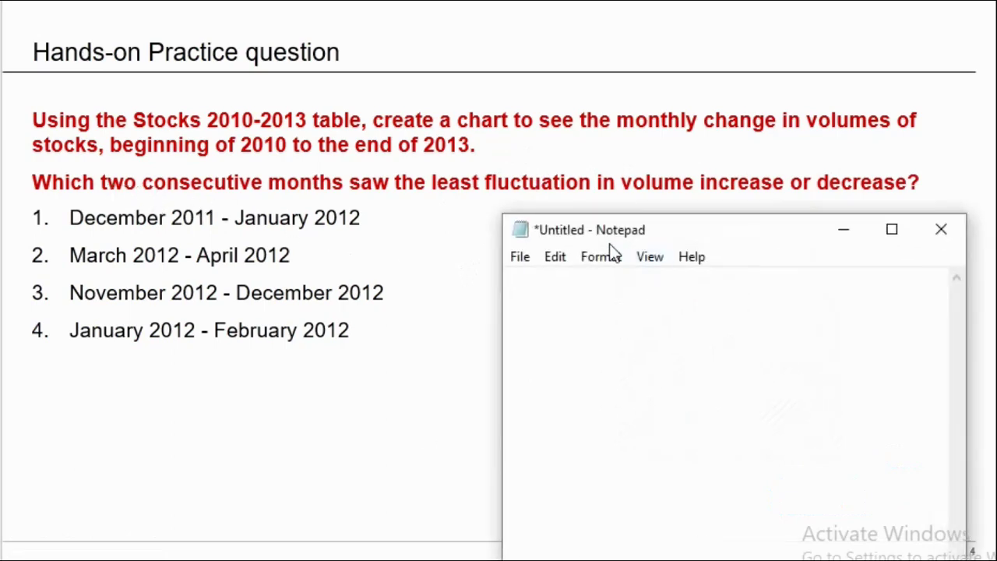
- Write 'Principle 1: Idenitfy fields' listing 1) Date and 2) Volume
text(Principle)
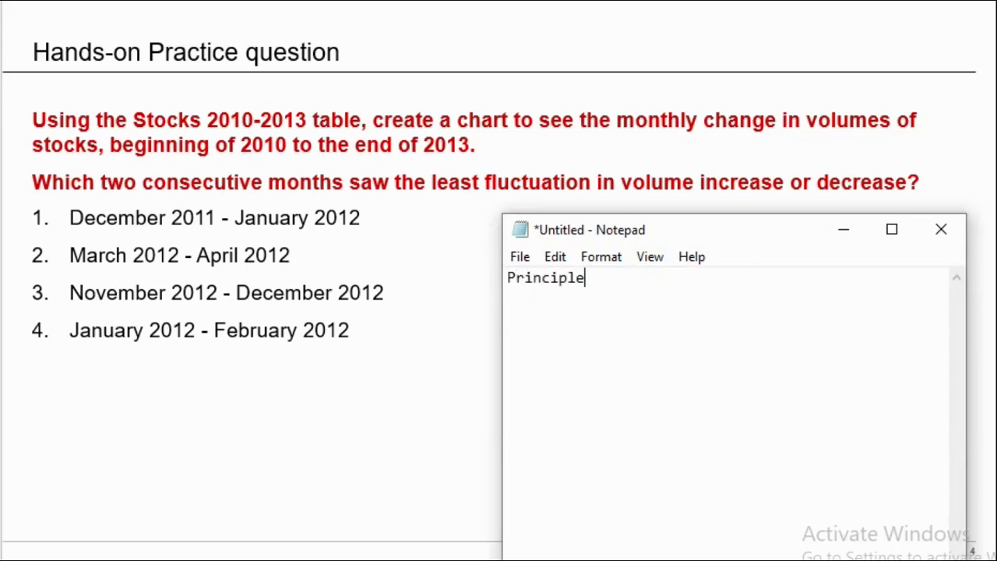
text( 1: Idenit)
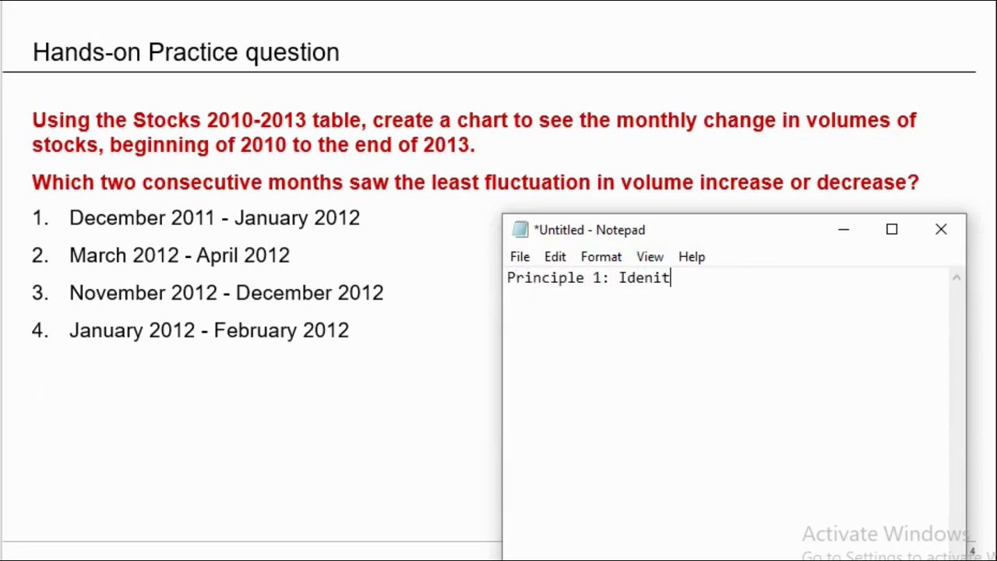
text(fy fields)
key(Return)
text(1))
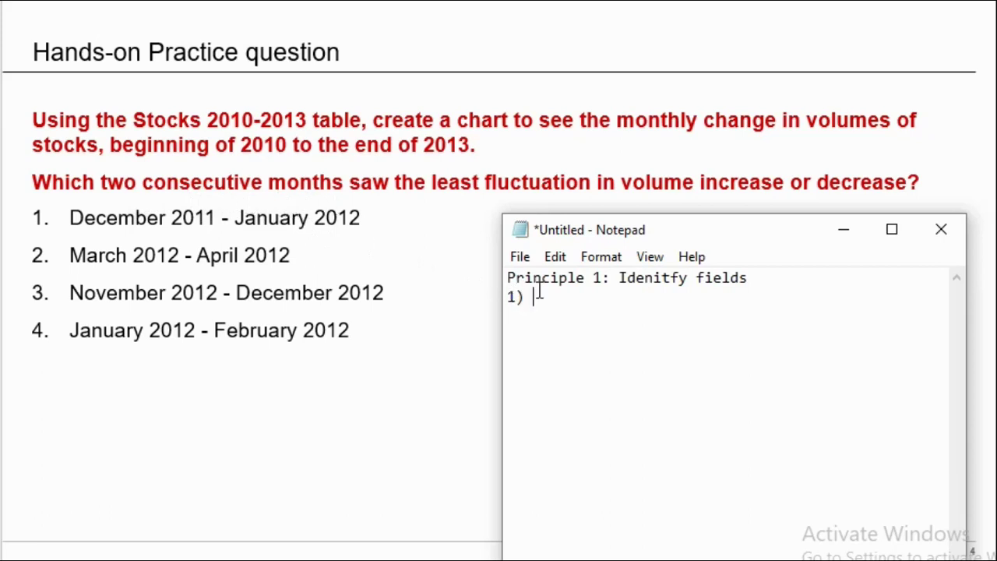
text(Date)
key(Return)
text(2) Volume)
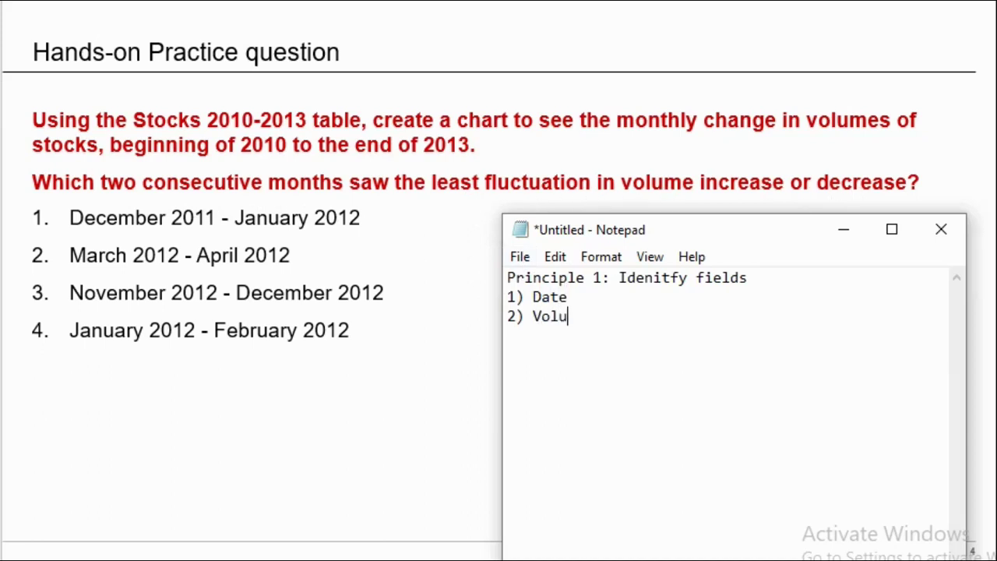
key(Return)
key(Up)
key(Up)
key(shift+Down)
key(shift+Down)
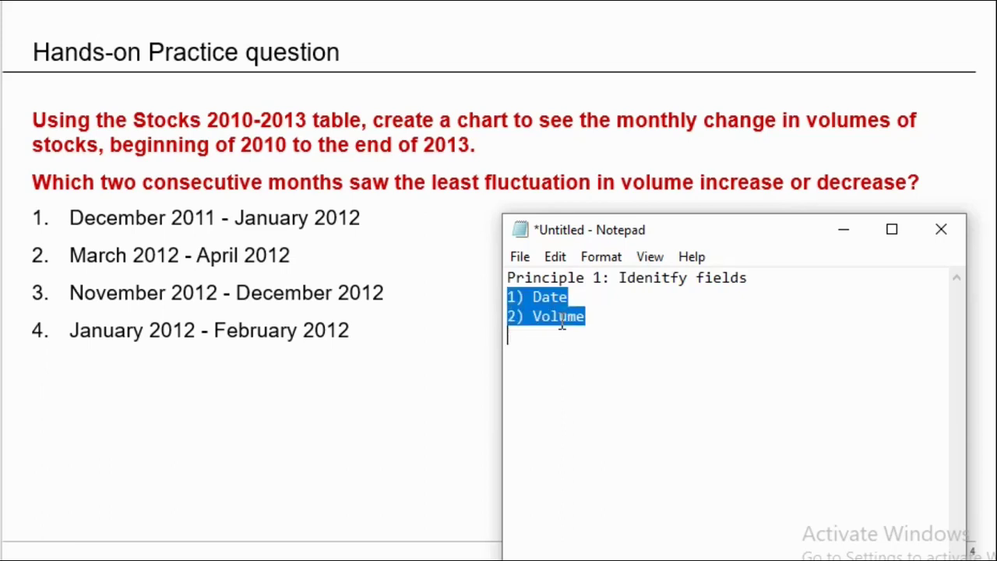
click(562, 352)
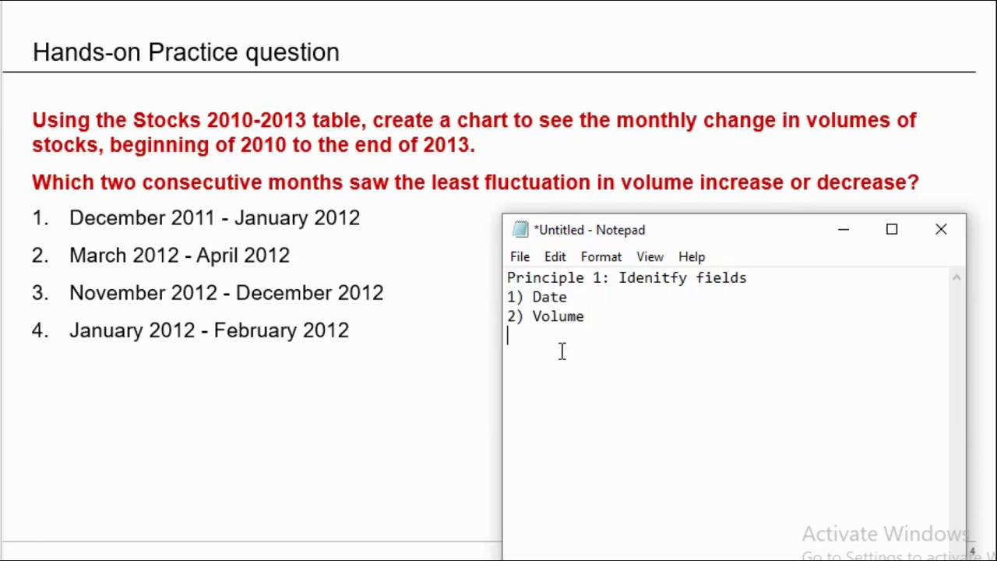
- Add 'Principle 2: Reduction' with X beneath, then start a 'Principle 3:' line
key(Return)
text(Princ)
text(2: Re)
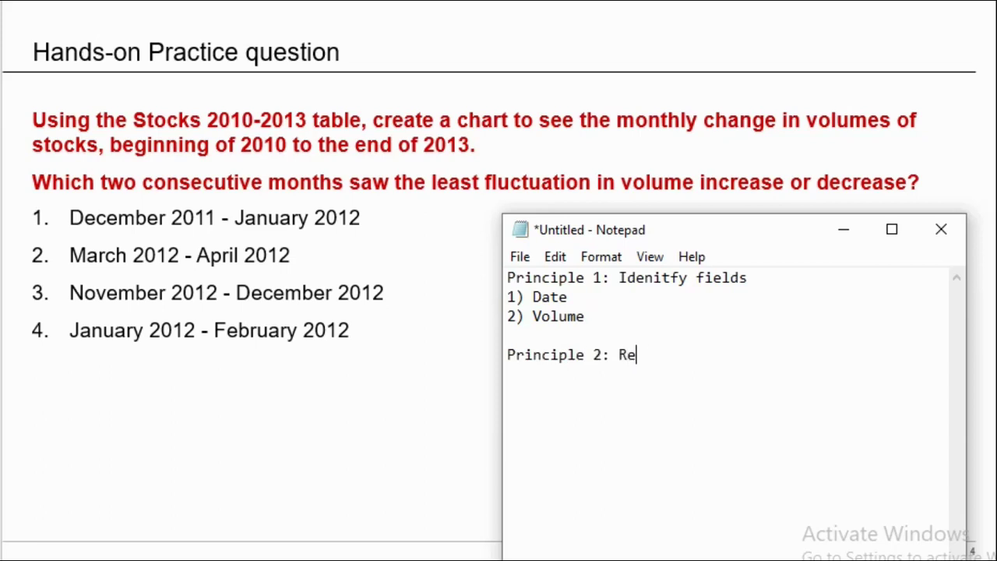
text(duction)
key(Return)
text(X)
key(Up)
key(Up)
key(Up)
key(Up)
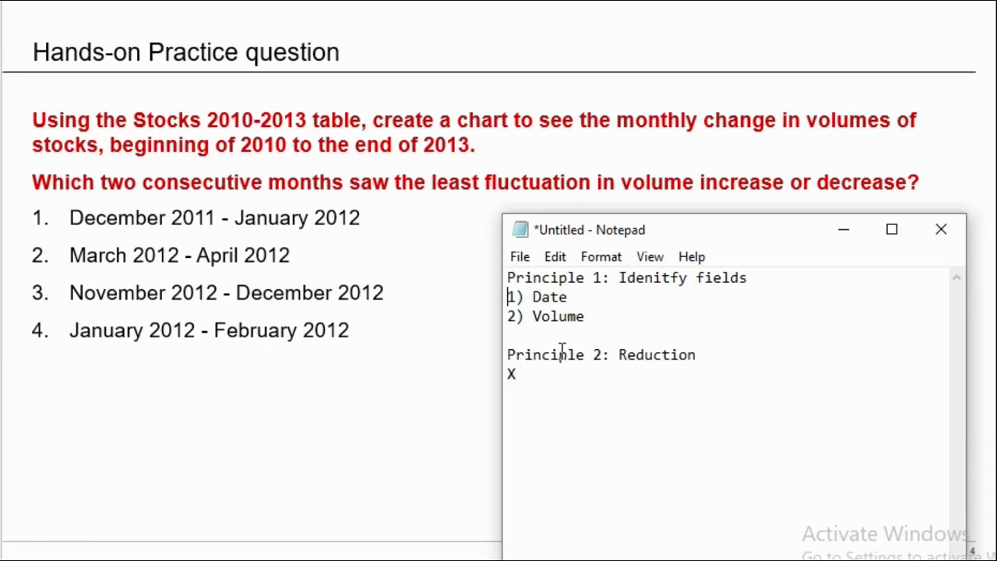
key(shift+Down)
key(shift+Down)
key(Down)
key(Down)
key(End)
key(Return)
key(Return)
text(Principle 3:)
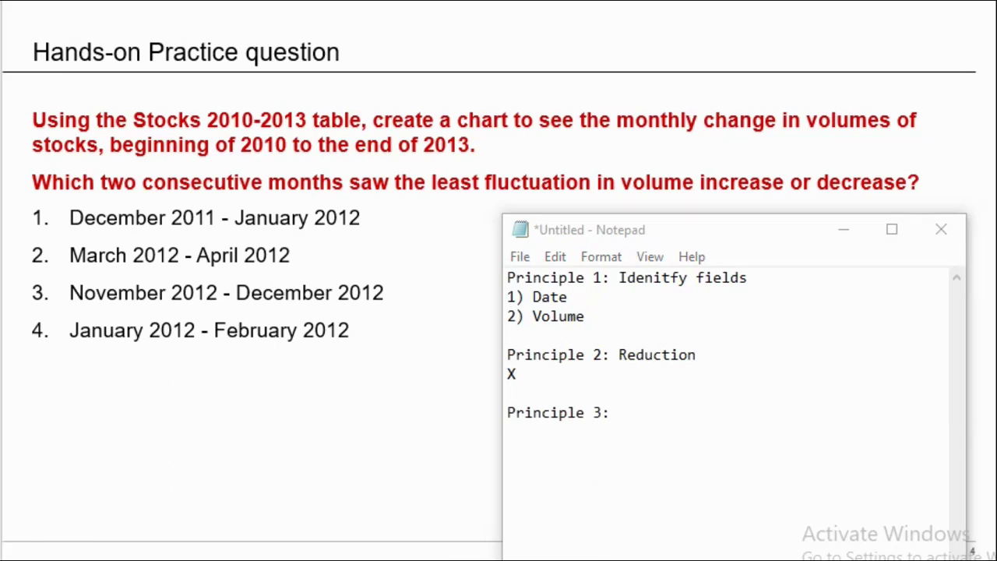
- Complete the heading as 'Principle 3: Type of chart', correcting the typos
click(508, 432)
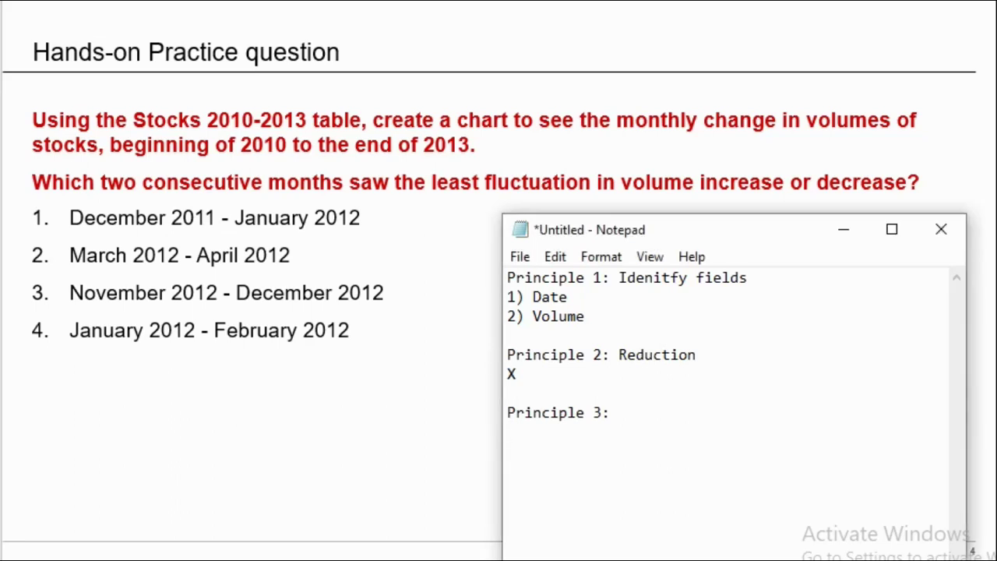
click(611, 413)
text(Type of 3 reductio)
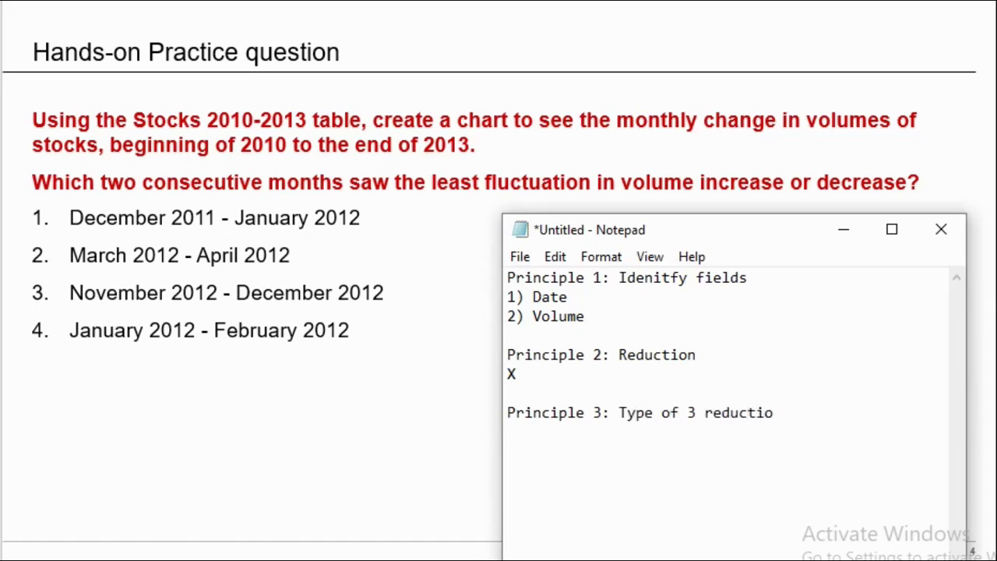
key(BackSpace)
key(BackSpace)
key(BackSpace)
key(BackSpace)
key(BackSpace)
key(BackSpace)
key(BackSpace)
key(BackSpace)
key(BackSpace)
key(BackSpace)
key(BackSpace)
key(BackSpace)
key(BackSpace)
key(BackSpace)
key(BackSpace)
key(BackSpace)
key(BackSpace)
key(BackSpace)
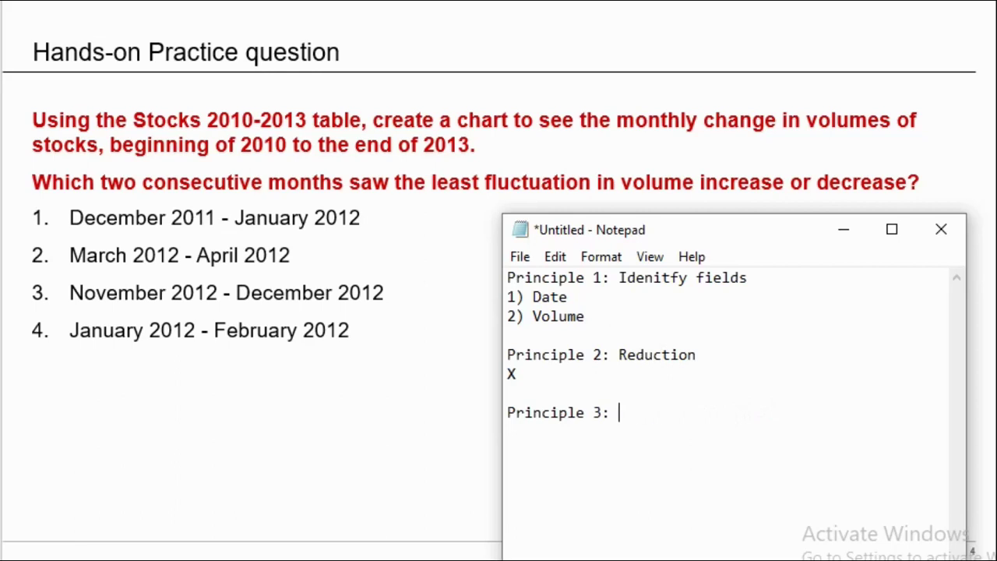
text(Tyoe)
key(BackSpace)
key(BackSpace)
key(BackSpace)
key(BackSpace)
key(BackSpace)
text(Type of chart)
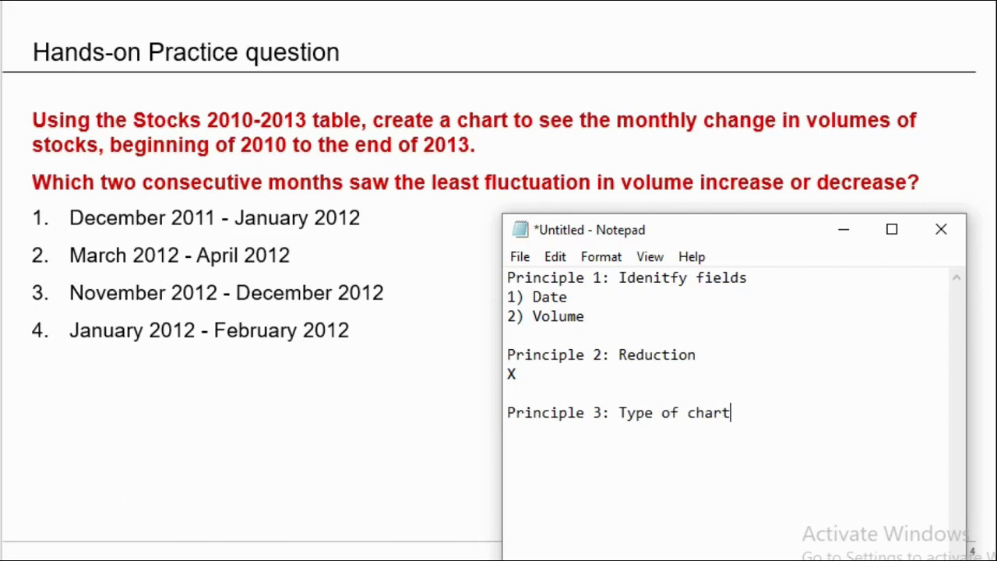
text(s)
key(BackSpace)
key(Return)
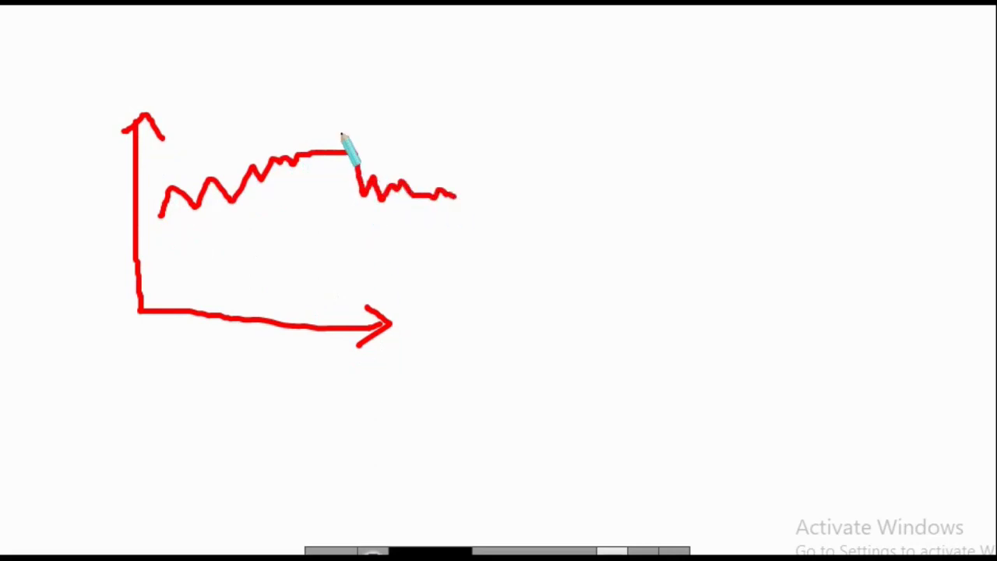
- Circle the flat plateau on the first line-chart sketch in blue
right_click(400, 450)
key(Escape)
mouse_move(354, 127)
mouse_down()
mouse_move(301, 134)
mouse_move(287, 163)
mouse_move(330, 179)
mouse_move(364, 167)
mouse_move(361, 138)
mouse_move(341, 123)
mouse_up()
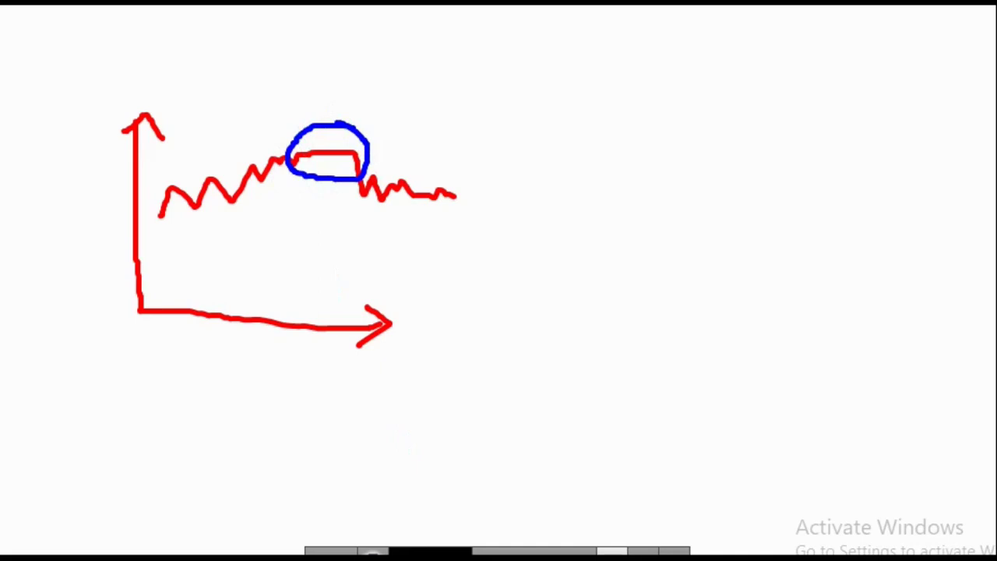
right_click(558, 222)
click(569, 125)
- Sketch a second red line chart and mark an H under its spike
mouse_move(577, 94)
mouse_down()
mouse_move(579, 330)
mouse_move(801, 321)
mouse_move(793, 311)
mouse_move(808, 321)
mouse_move(775, 346)
mouse_up()
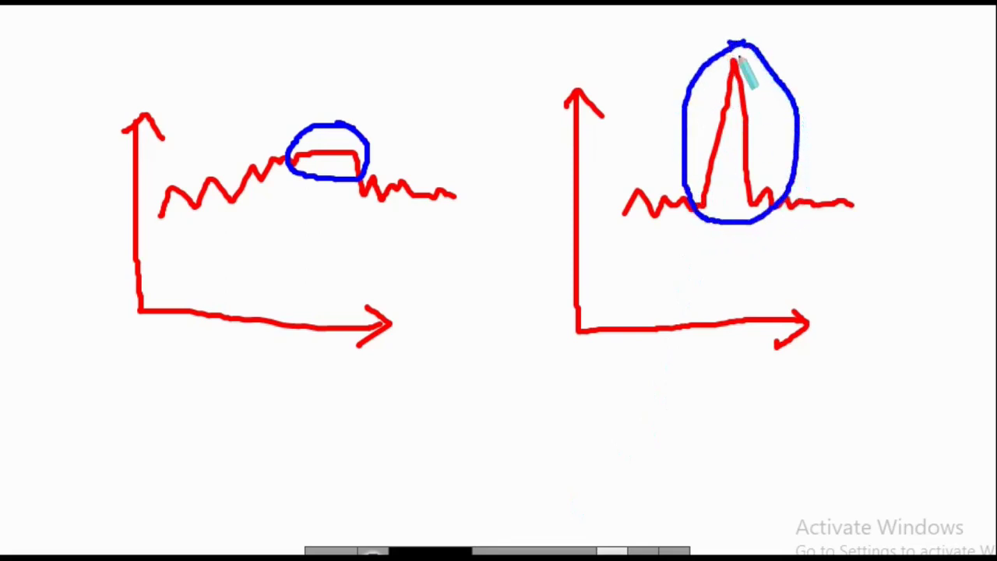
mouse_move(682, 246)
mouse_down()
mouse_move(684, 293)
mouse_move(687, 277)
mouse_move(732, 271)
mouse_up()
drag(719, 234, 734, 290)
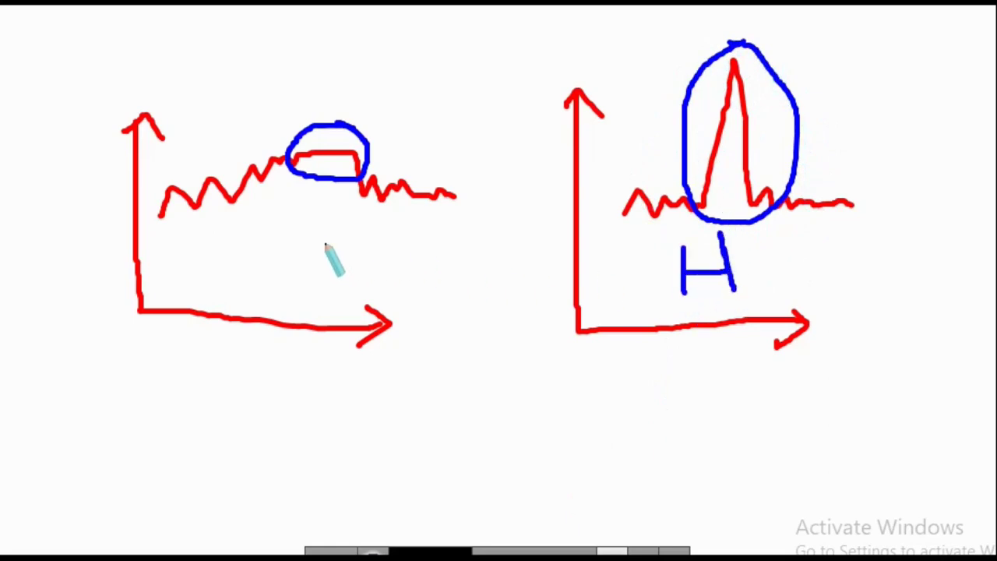
mouse_move(322, 224)
mouse_down()
mouse_move(323, 279)
mouse_move(364, 278)
mouse_up()
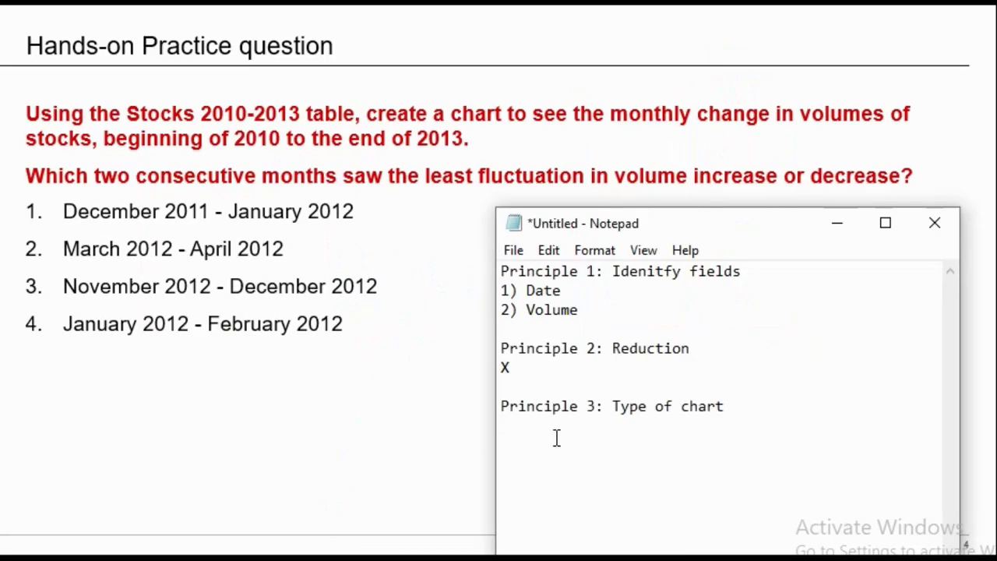
- Type 'Line chart' under Principle 3 and bring Notepad in front of Tableau
text(Line chart)
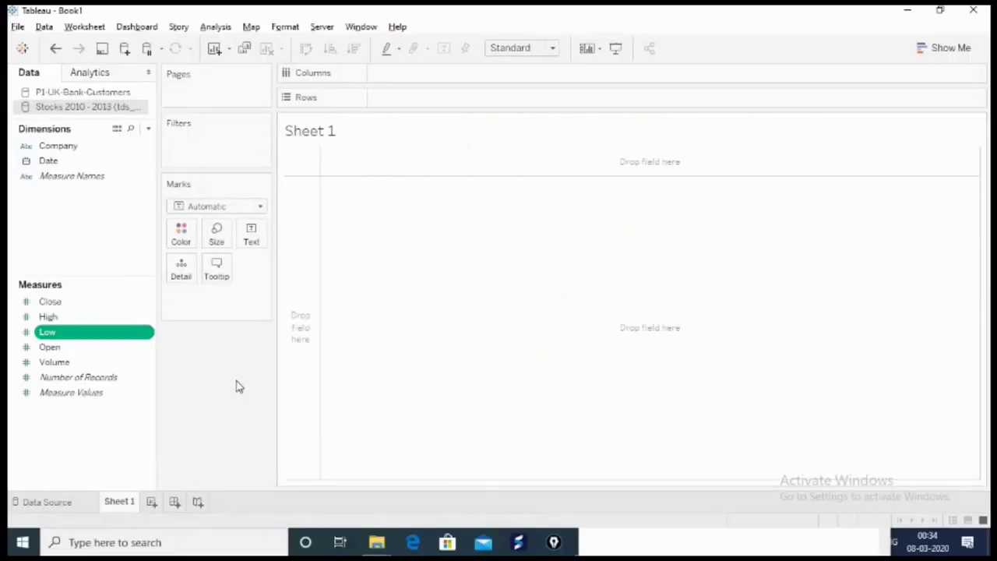
click(635, 537)
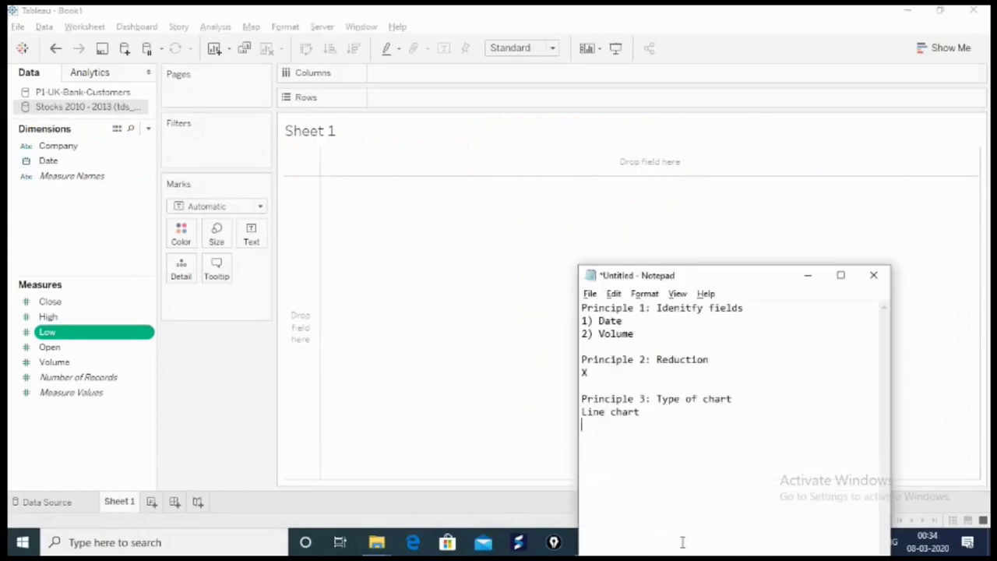
- Select Date and Volume in the Data pane and apply Show Me's continuous line chart
drag(645, 335, 579, 326)
click(465, 334)
click(74, 165)
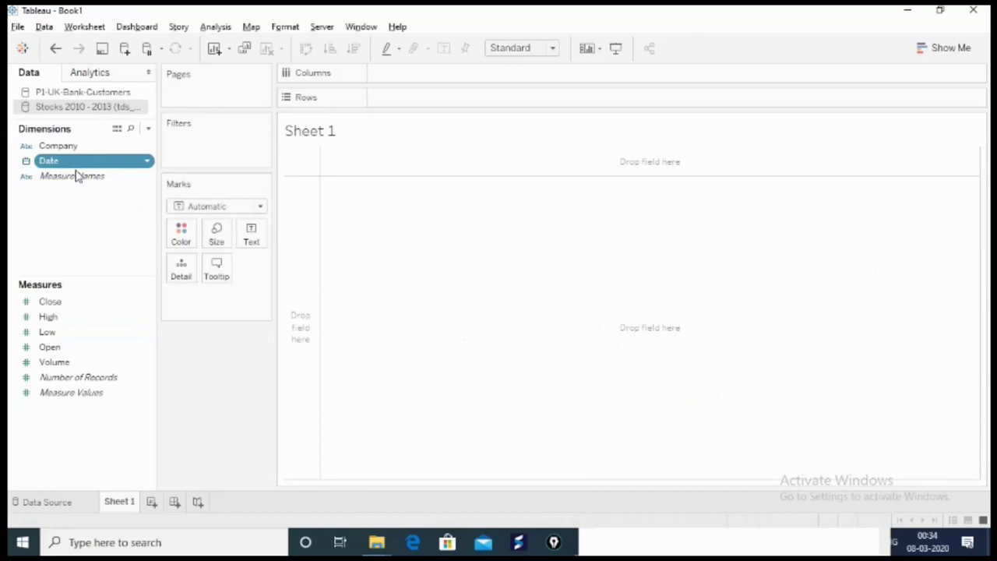
ctrl+click(111, 347)
ctrl+click(89, 361)
ctrl+click(89, 361)
ctrl+click(81, 362)
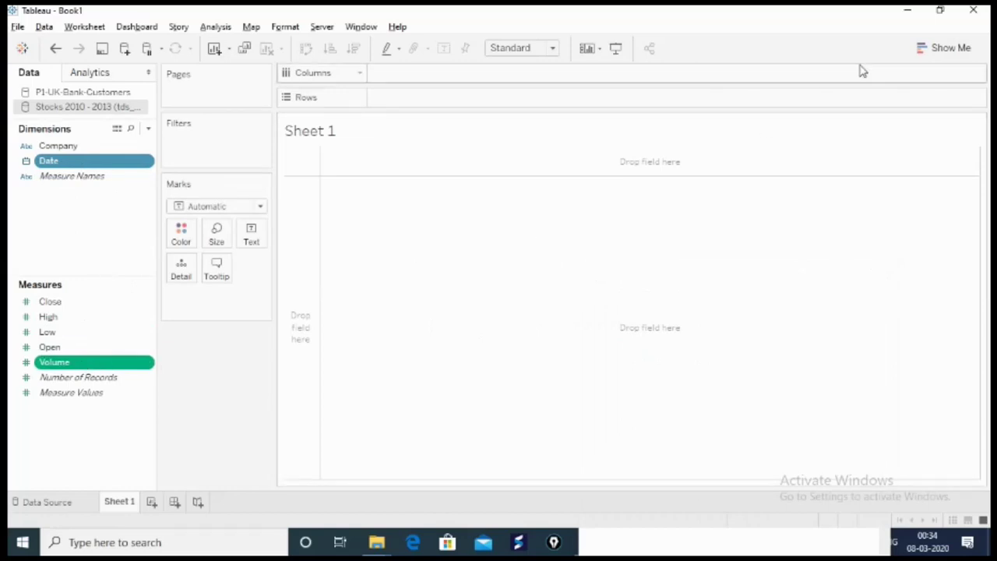
click(960, 48)
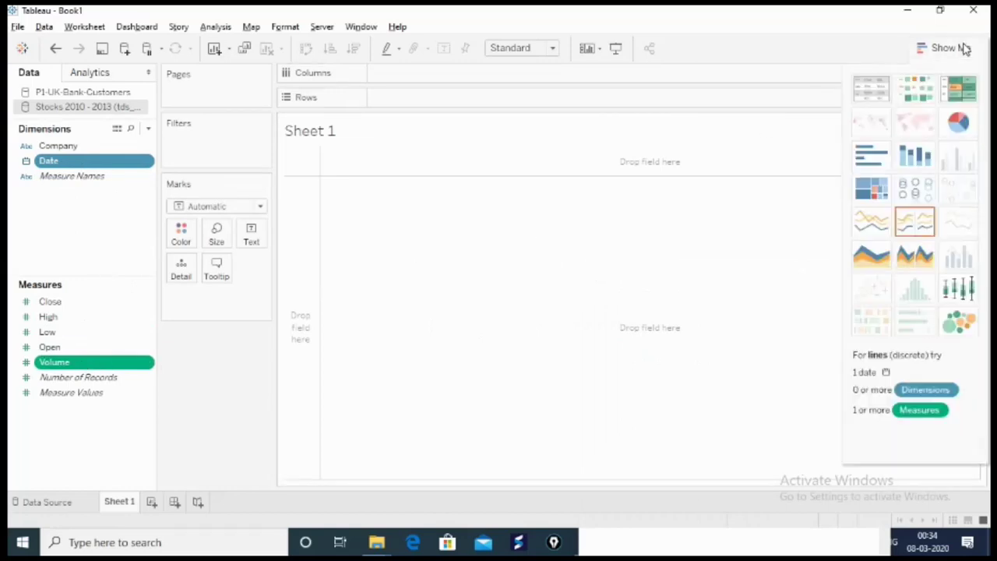
click(871, 226)
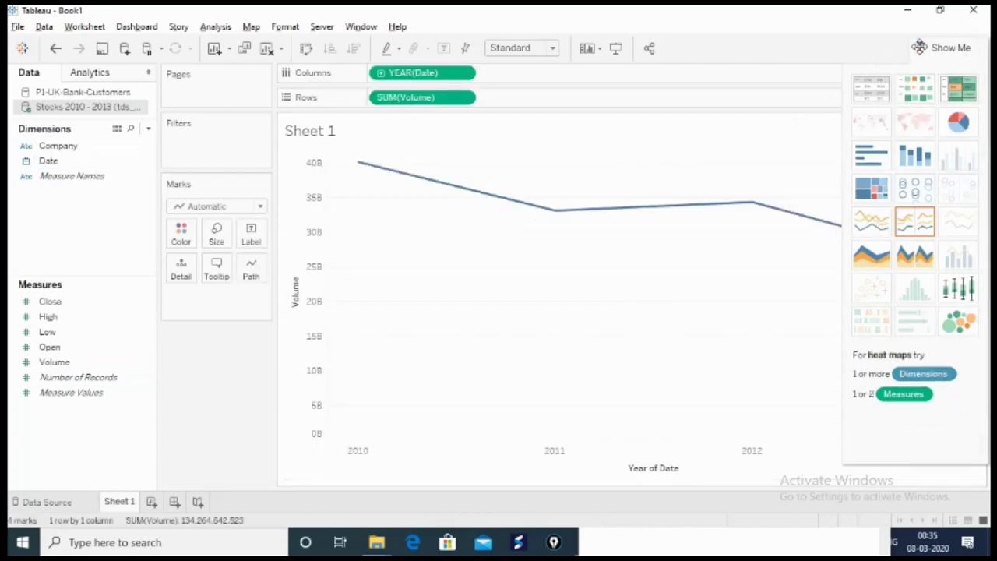
- Put Date on Columns and drill from YEAR through QUARTER to MONTH for 48 monthly points
click(927, 48)
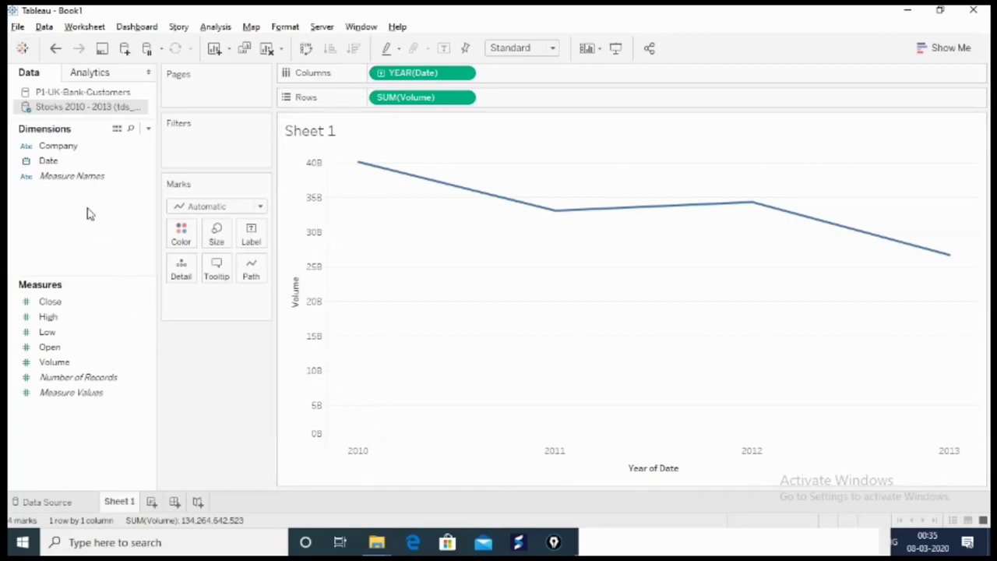
click(53, 162)
drag(56, 168, 390, 73)
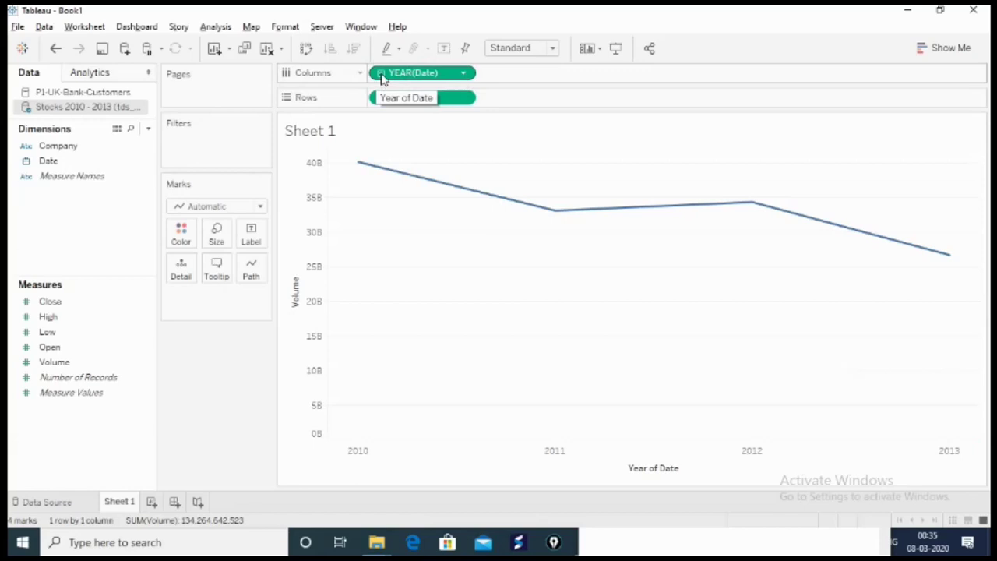
click(380, 74)
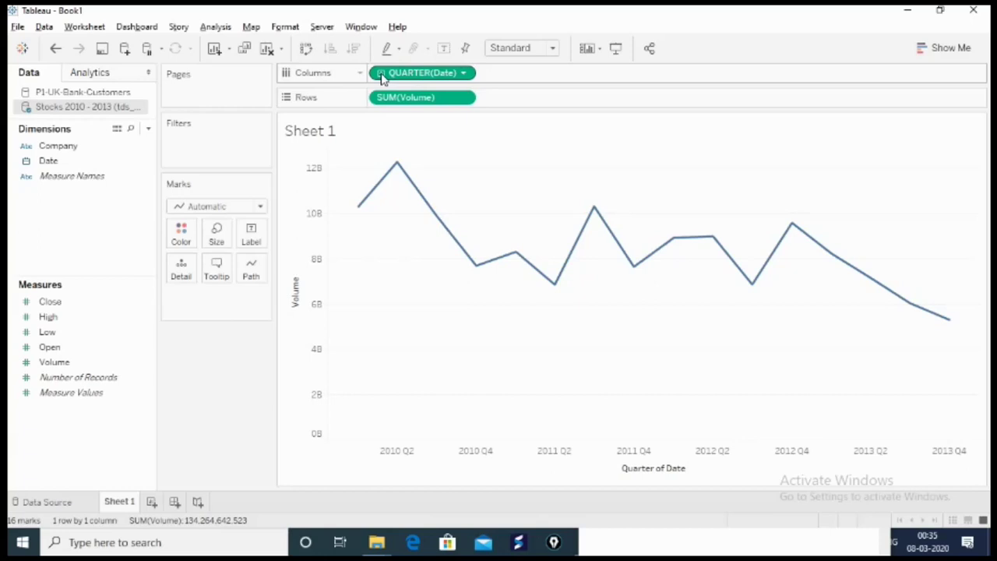
click(381, 74)
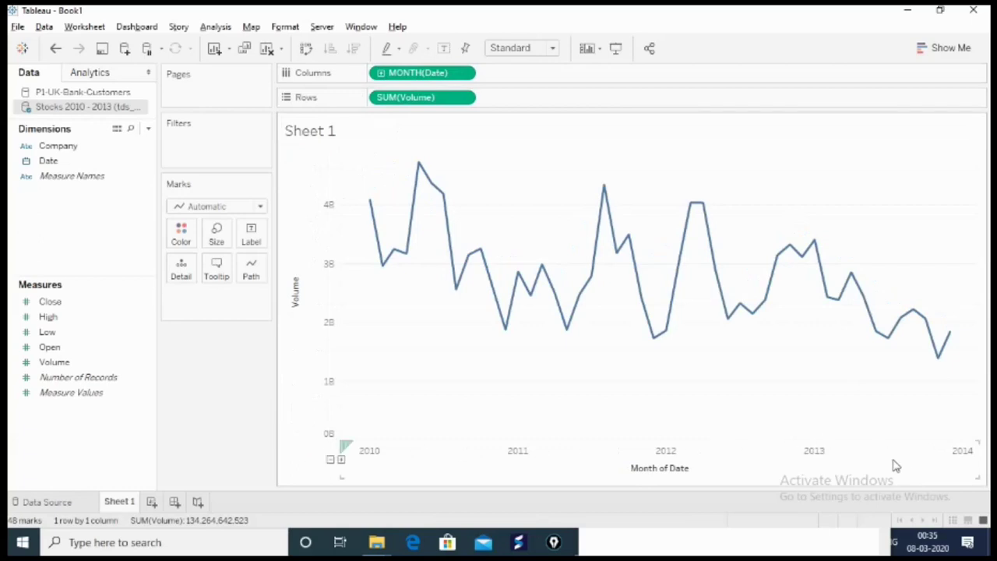
mouse_move(395, 257)
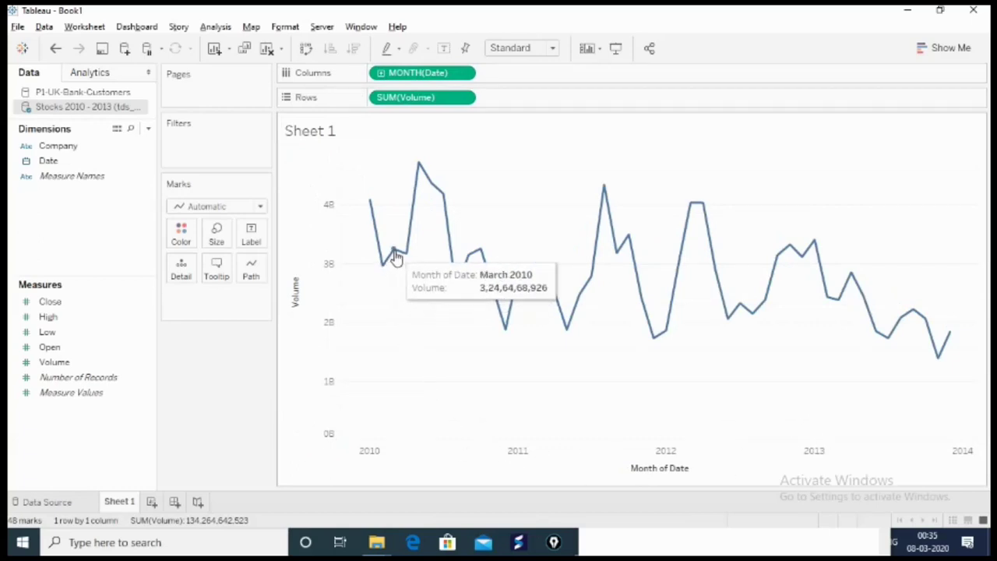
mouse_move(418, 171)
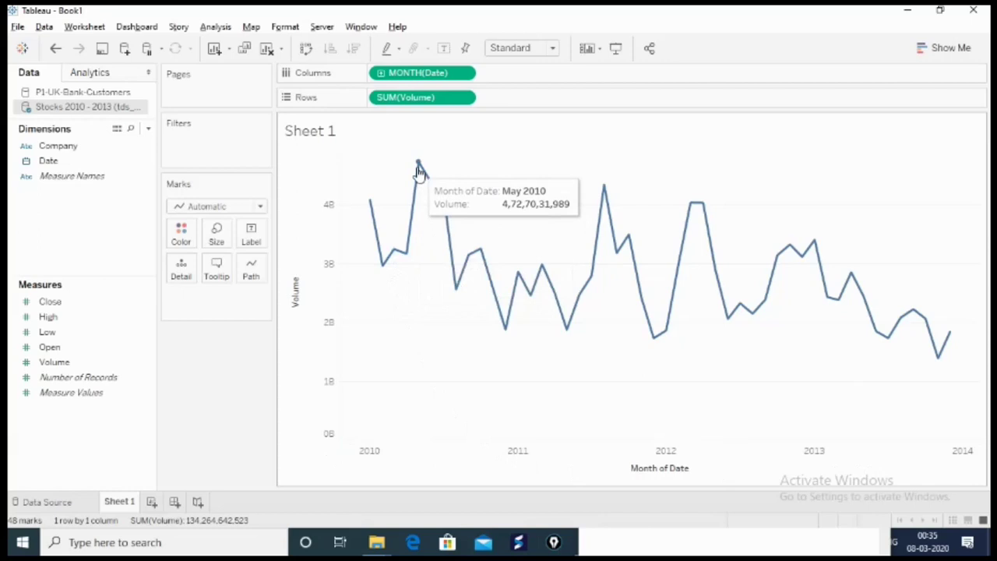
mouse_move(434, 189)
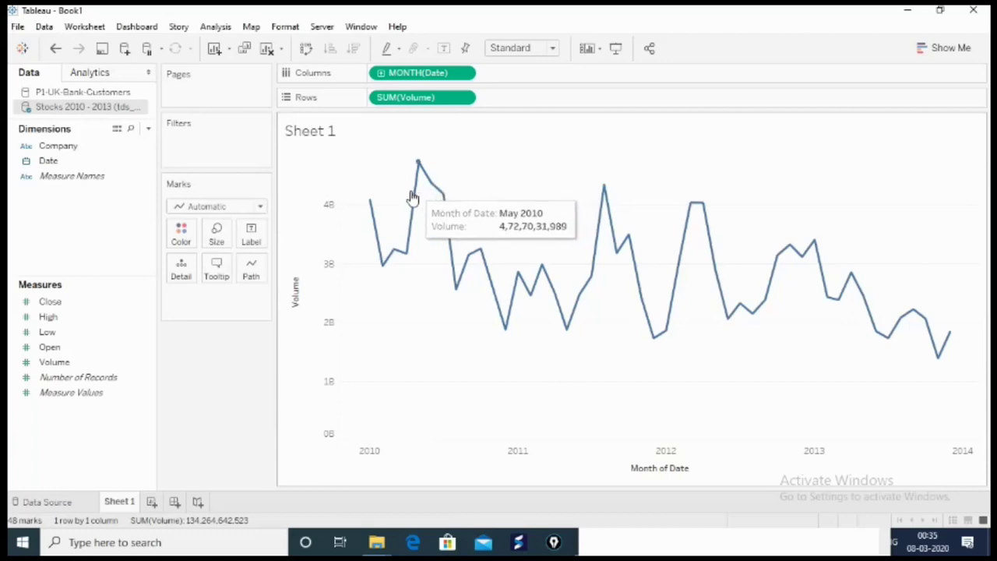
mouse_move(449, 207)
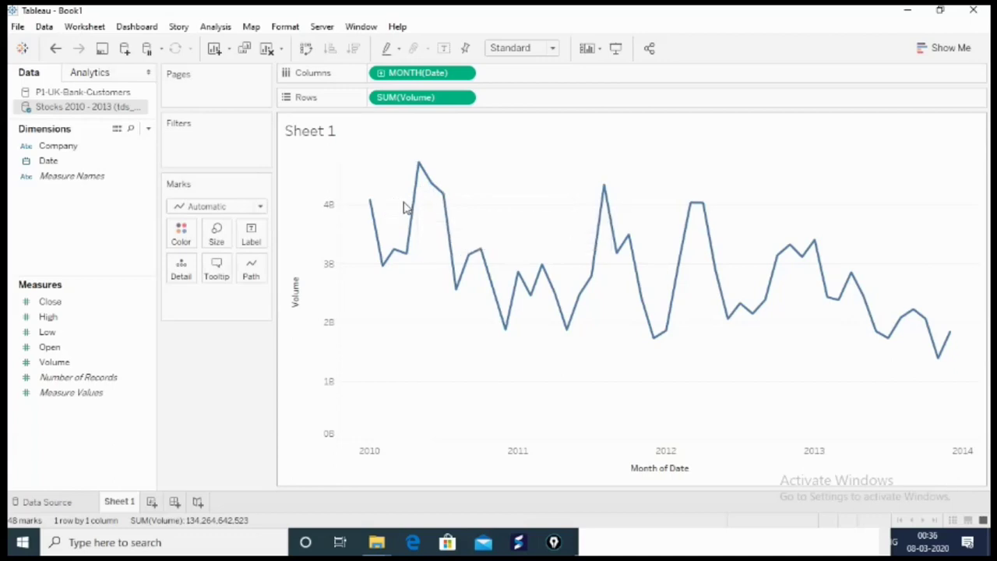